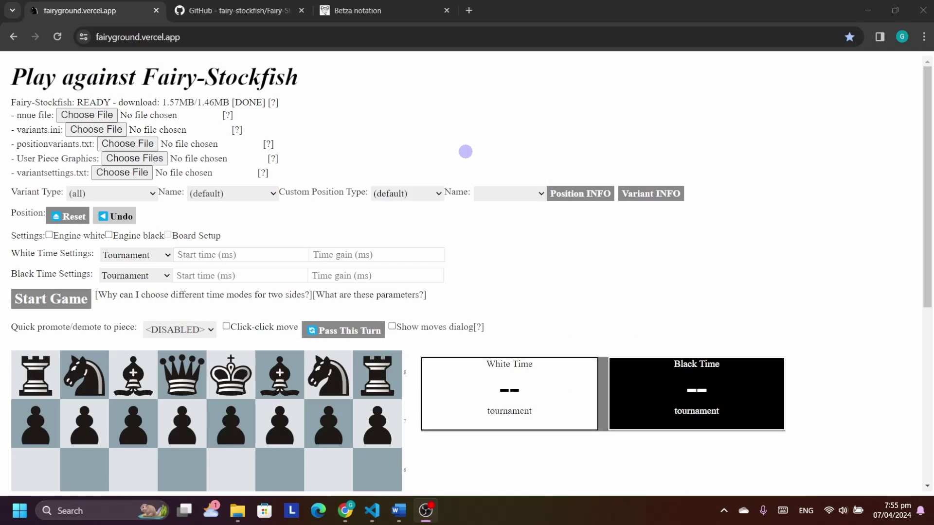
pyautogui.click(190, 35)
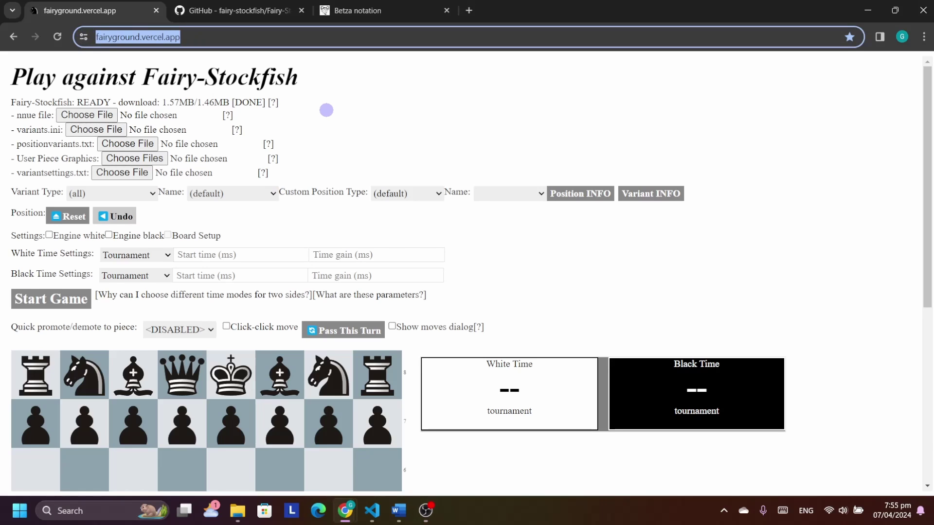
pyautogui.click(327, 110)
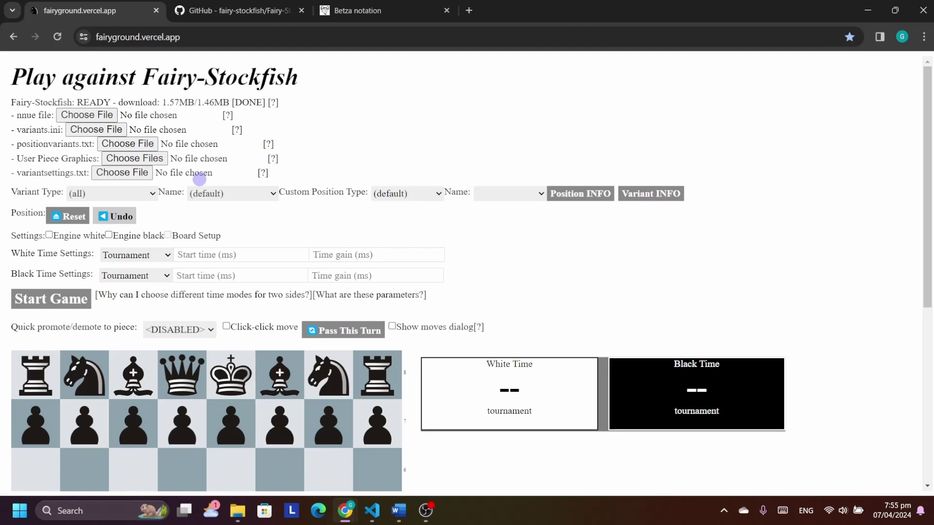
# Step: Set the variant type to Army Variants and play the pawn moves e4 to e5 and e7 to e6 on the Horde board
pyautogui.click(141, 196)
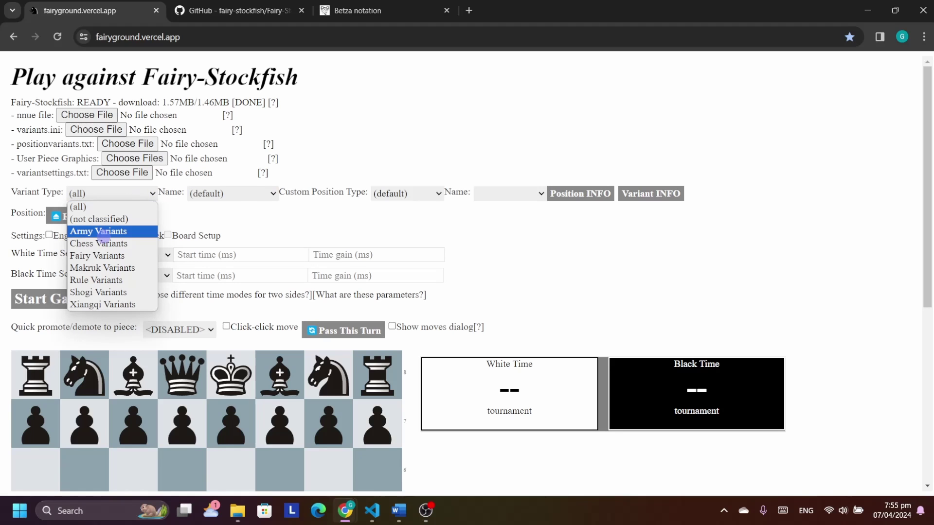
pyautogui.click(100, 232)
pyautogui.scroll(-6, 321, 358)
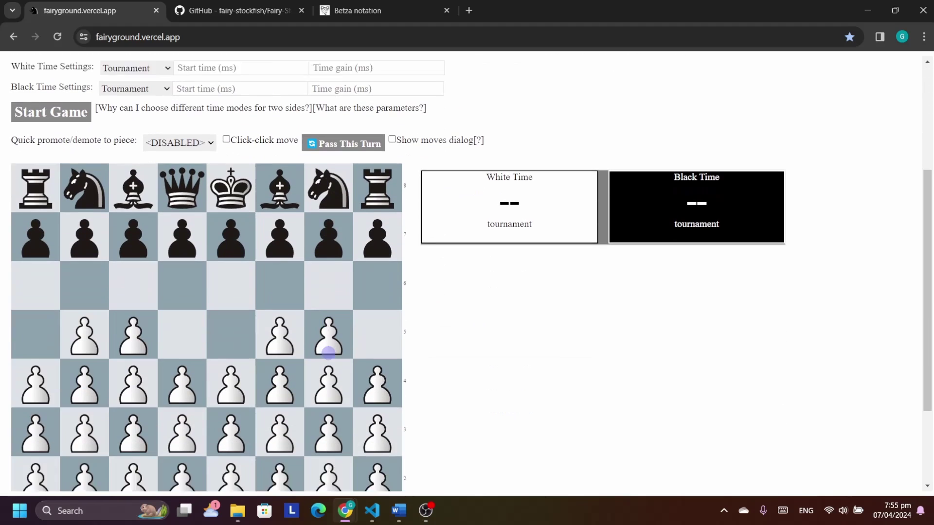
pyautogui.scroll(1, 321, 359)
pyautogui.moveTo(238, 292); pyautogui.dragTo(209, 265)
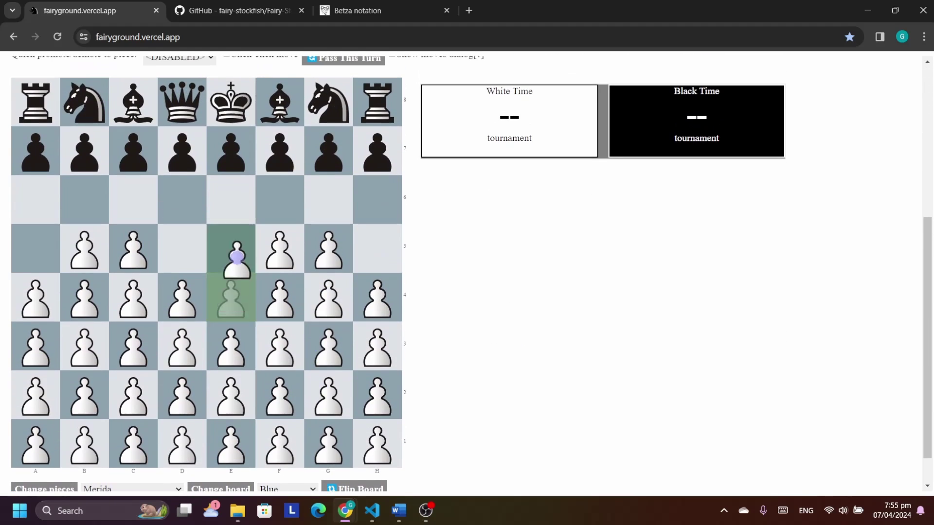
pyautogui.moveTo(231, 153); pyautogui.dragTo(231, 200)
pyautogui.scroll(5, 150, 187)
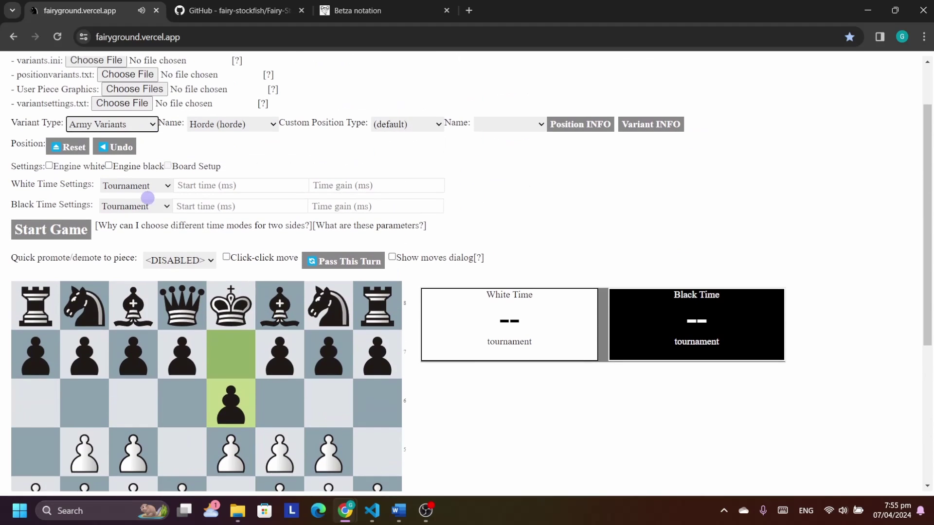
# Step: Change the variant type to (not classified) and load the berolina variant
pyautogui.click(144, 126)
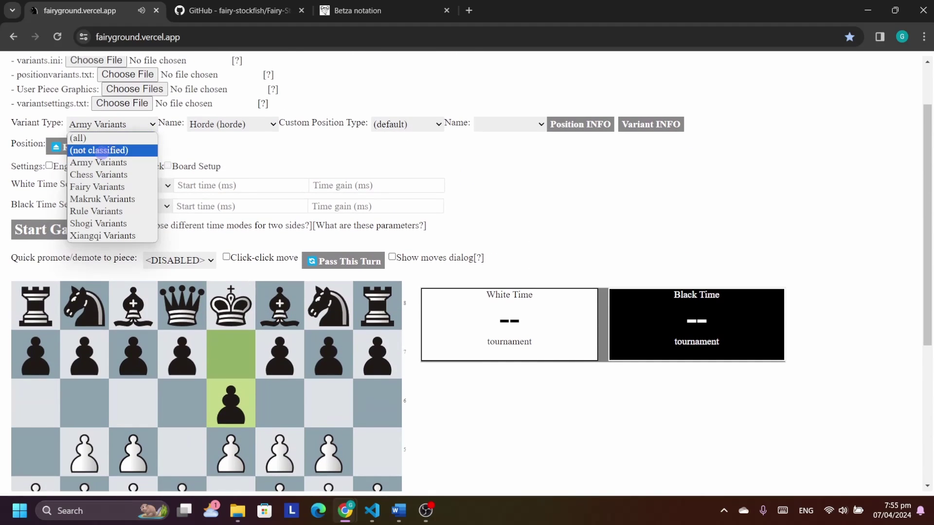
pyautogui.click(105, 149)
pyautogui.click(242, 125)
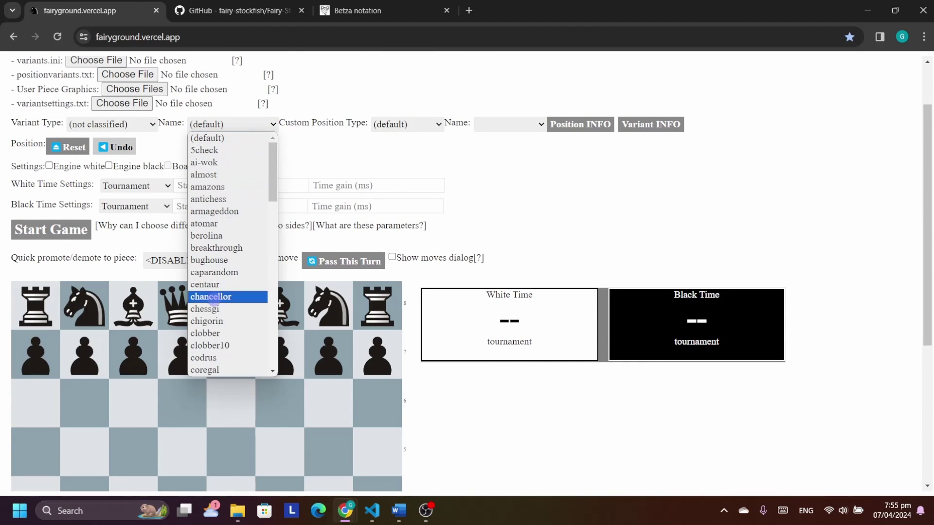
pyautogui.scroll(-4, 223, 314)
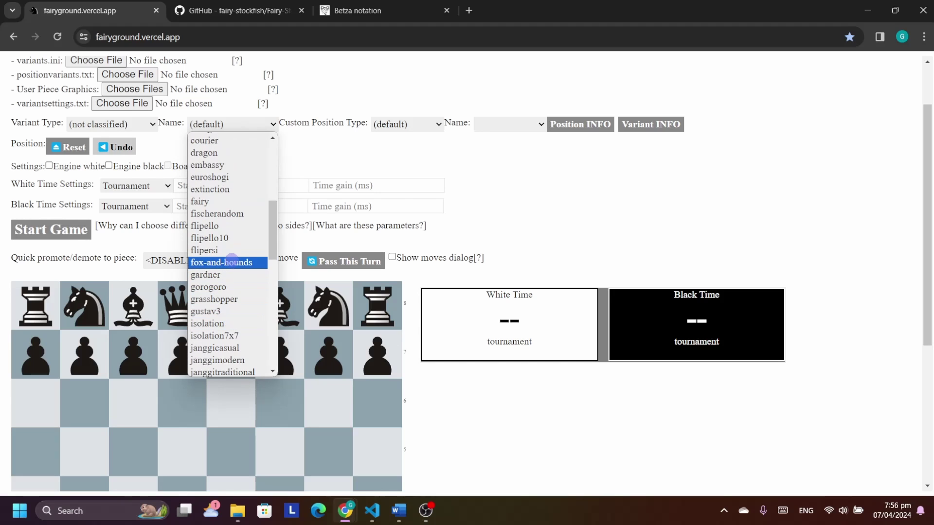
pyautogui.scroll(4, 222, 219)
pyautogui.scroll(3, 222, 214)
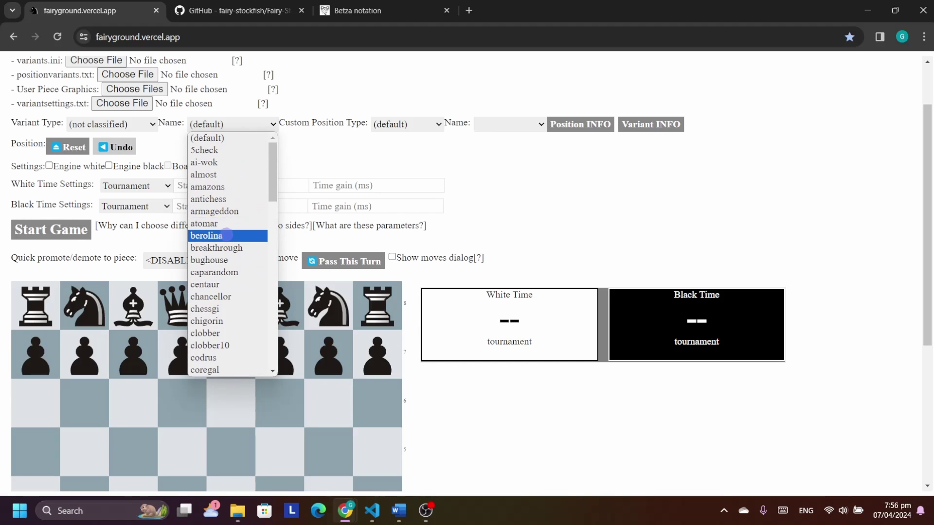
pyautogui.click(222, 235)
# Step: Move White's e2 pawn diagonally to d3 on the berolina board
pyautogui.scroll(-2, 413, 300)
pyautogui.scroll(-2, 414, 299)
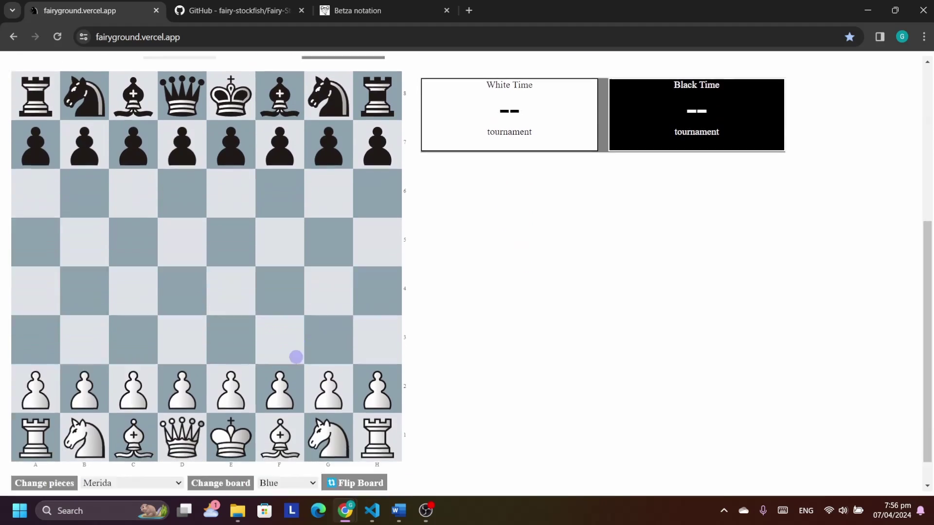
pyautogui.moveTo(226, 374); pyautogui.dragTo(182, 322)
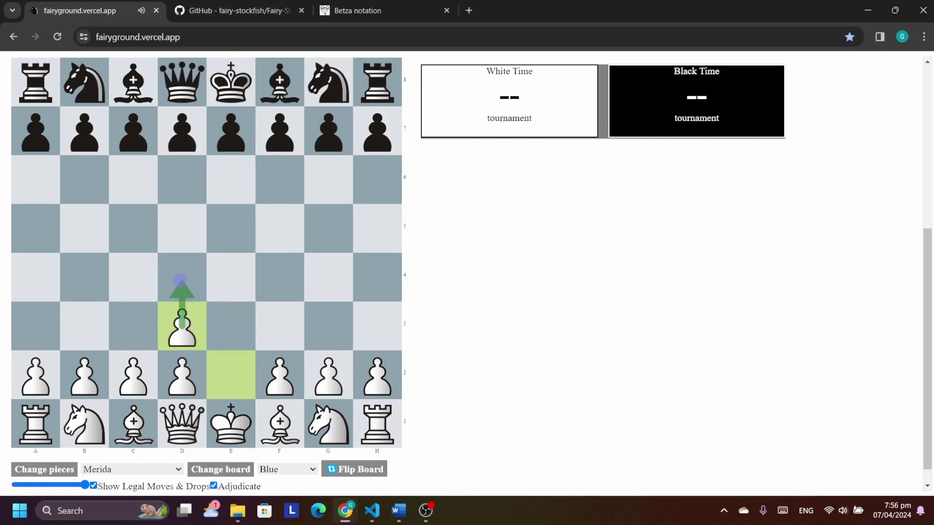
# Step: Look over the list of available variant names and close it with berolina still chosen
pyautogui.scroll(1, 229, 267)
pyautogui.scroll(4, 229, 267)
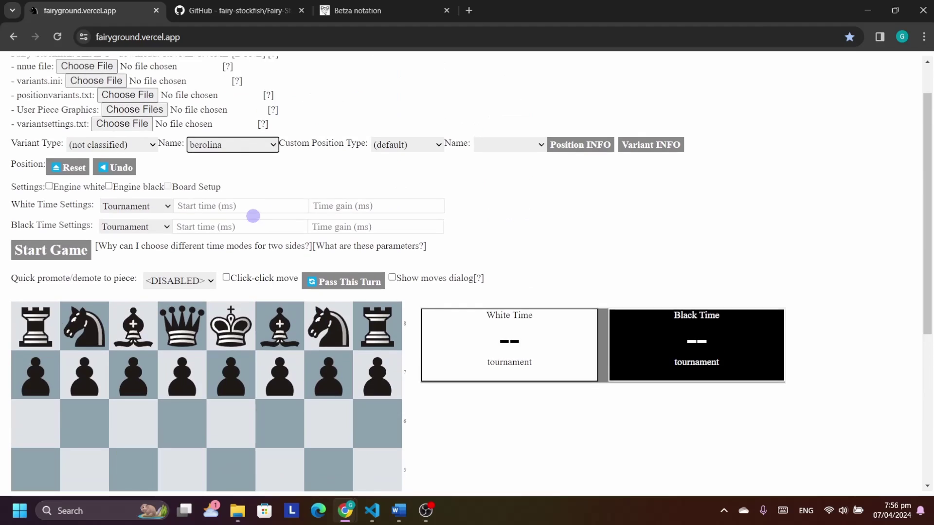
pyautogui.click(252, 193)
pyautogui.scroll(-10, 233, 364)
pyautogui.scroll(10, 237, 414)
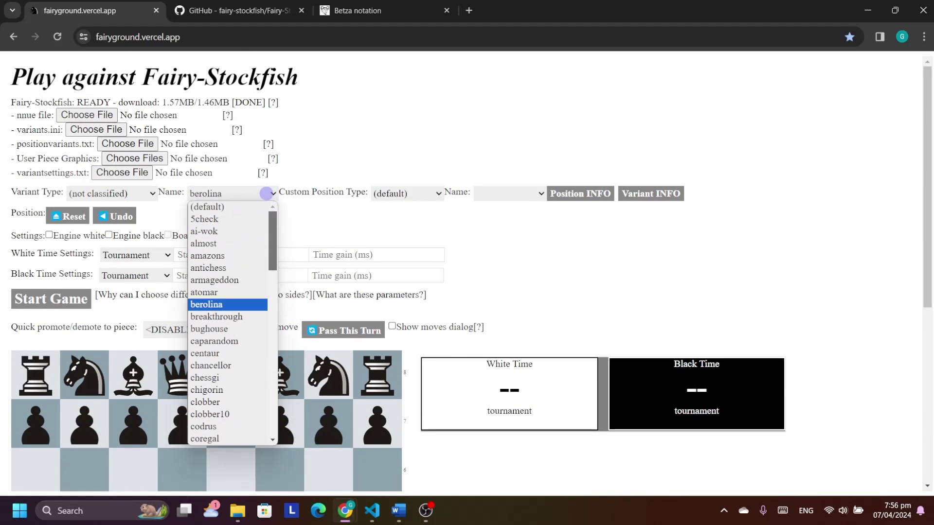
pyautogui.click(320, 218)
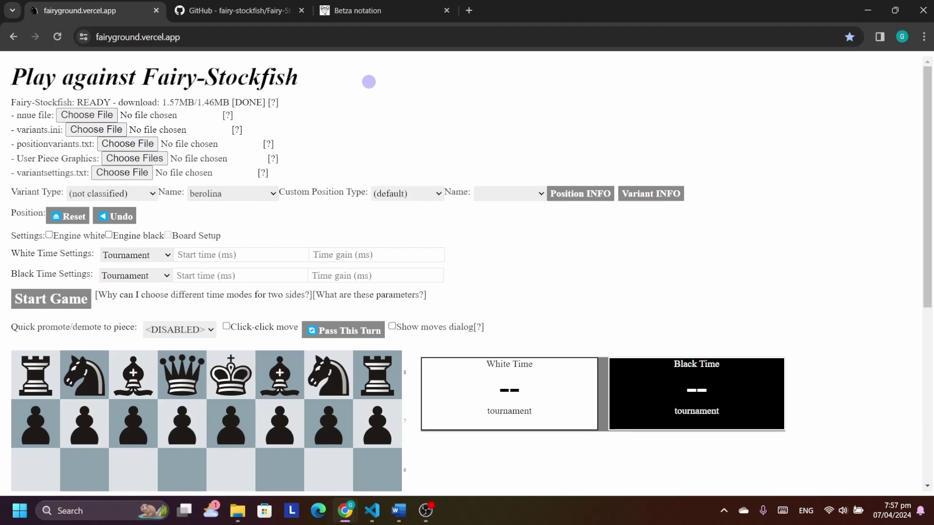
# Step: Highlight the Fairy-Stockfish name in the page title and the address of its GitHub repository
pyautogui.moveTo(298, 78); pyautogui.dragTo(139, 78)
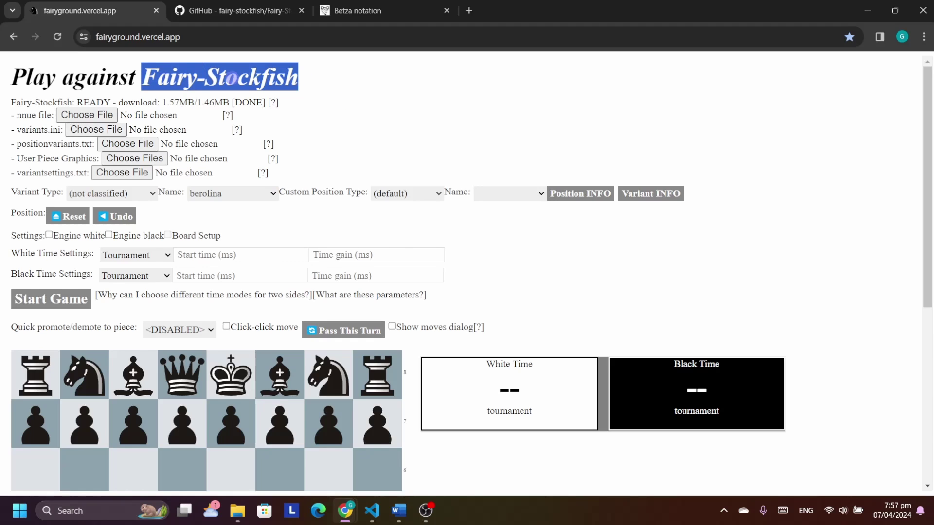
pyautogui.hotkey('ctrl', 'Tab')
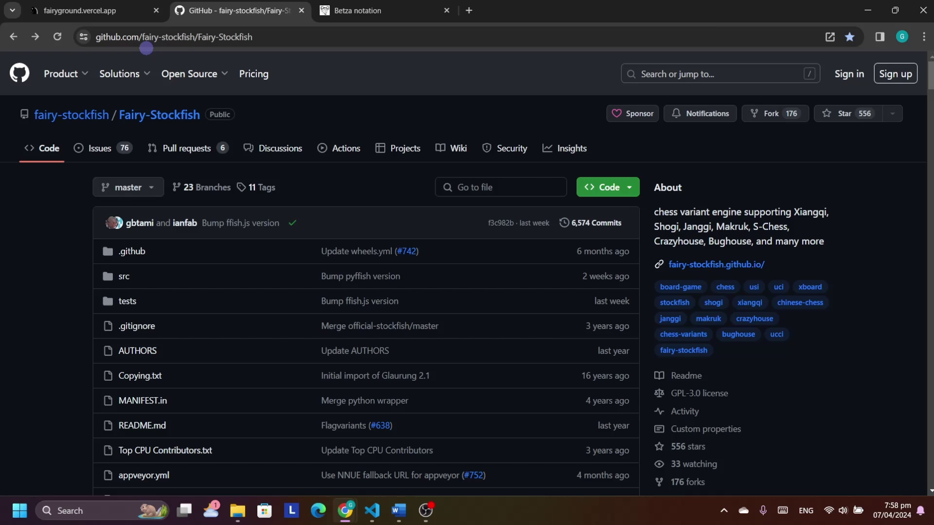
pyautogui.moveTo(140, 37); pyautogui.dragTo(47, 40)
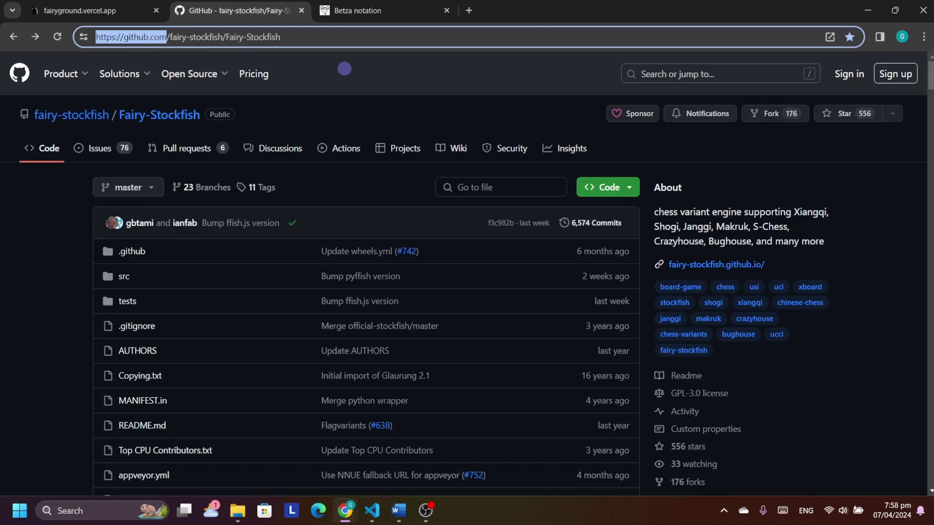
pyautogui.moveTo(280, 39); pyautogui.dragTo(95, 38)
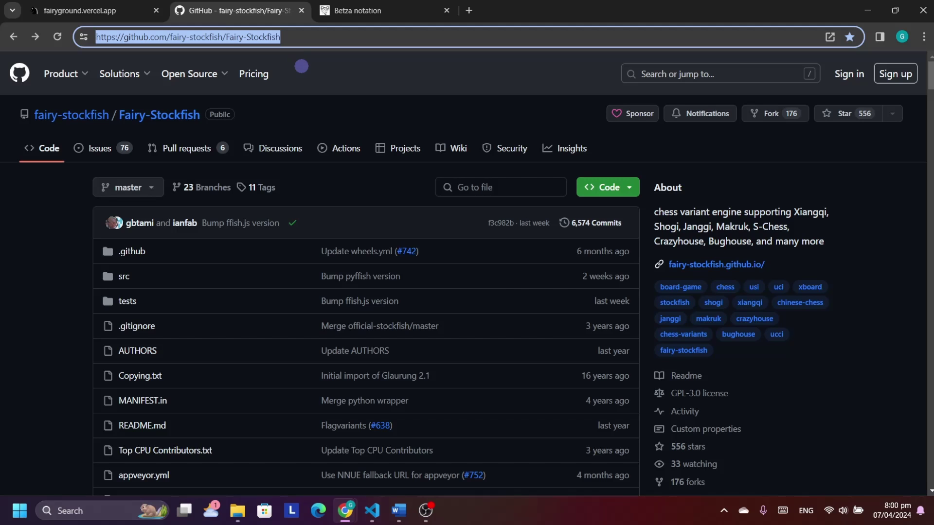
pyautogui.click(302, 65)
# Step: Open the variants.ini file from the src folder of the Fairy-Stockfish repository
pyautogui.click(123, 277)
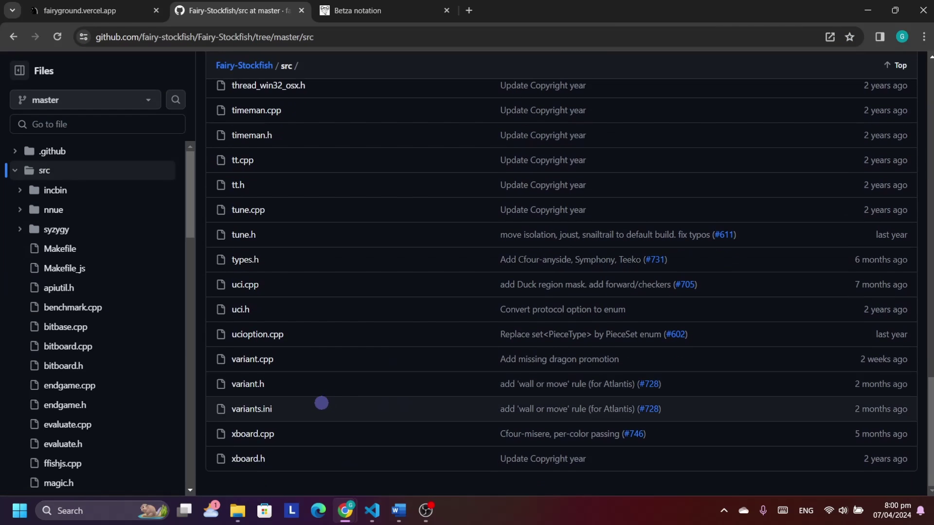
pyautogui.doubleClick(241, 408)
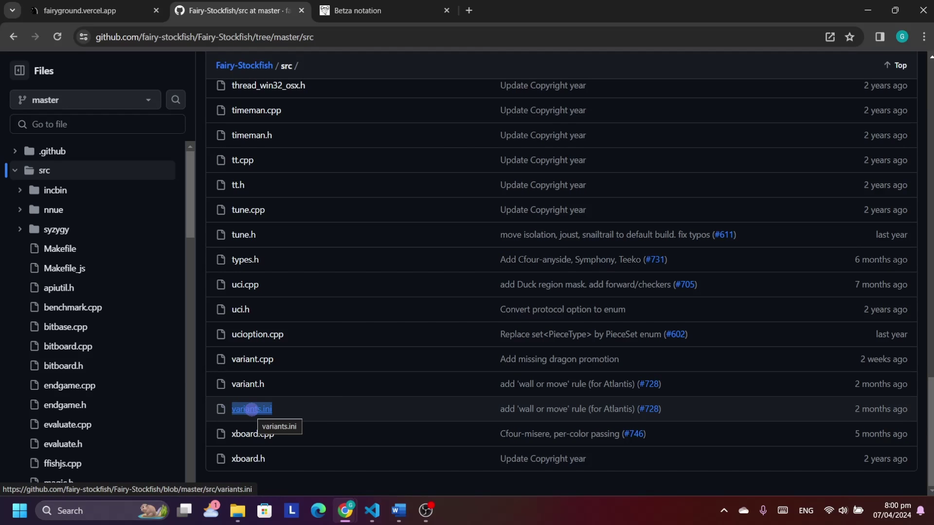
pyautogui.click(251, 409)
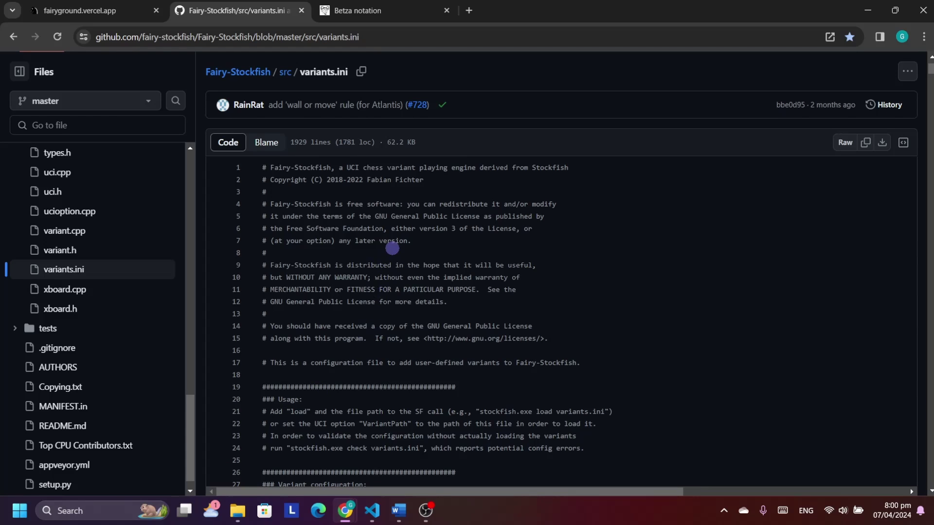
# Step: Check the variant name list on the Fairyground page and return to variants.ini on GitHub
pyautogui.click(97, 10)
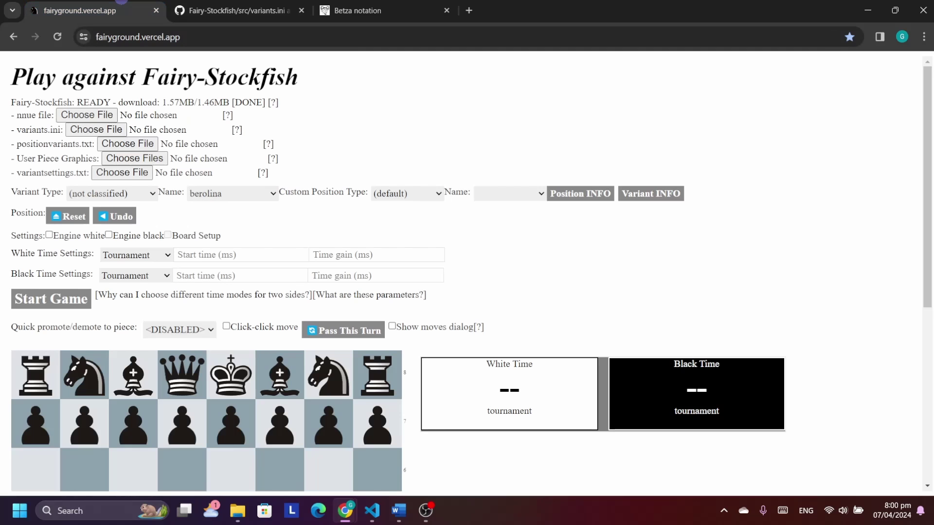
pyautogui.click(272, 193)
pyautogui.click(238, 10)
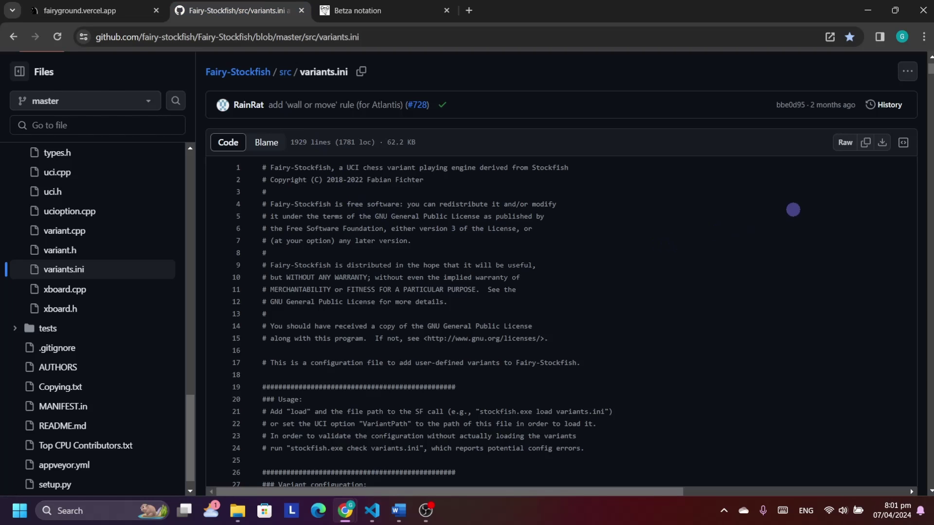
# Step: Download variants.ini, open it from the Downloads folder in Notepad, and close the newly opened copy
pyautogui.click(883, 142)
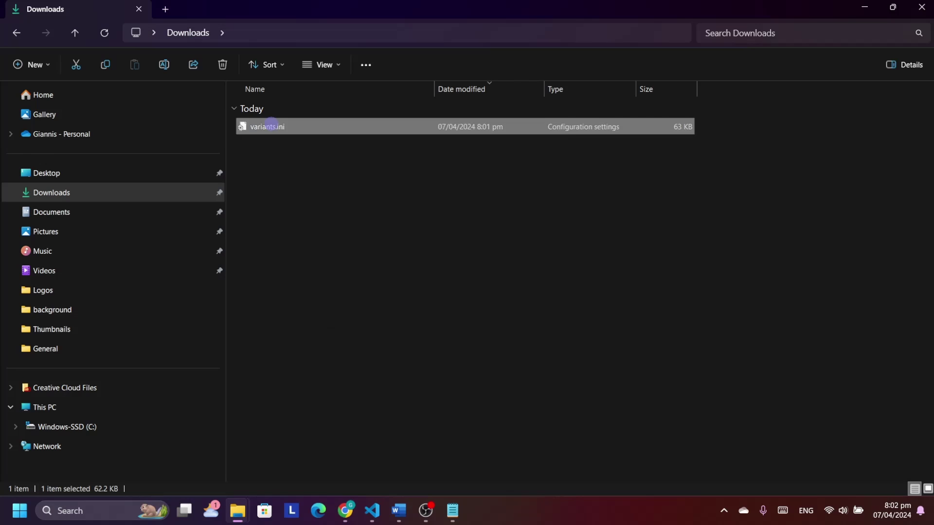
pyautogui.rightClick(273, 126)
pyautogui.moveTo(348, 182)
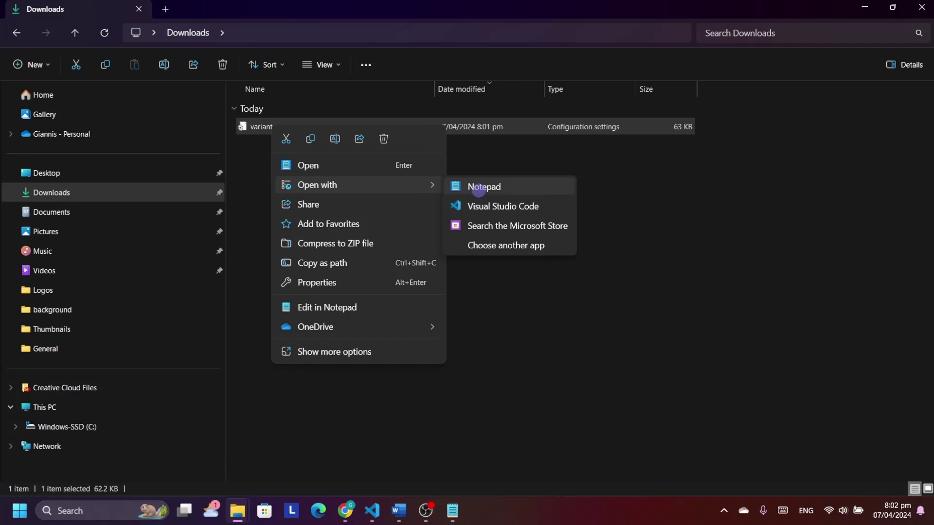
pyautogui.click(479, 189)
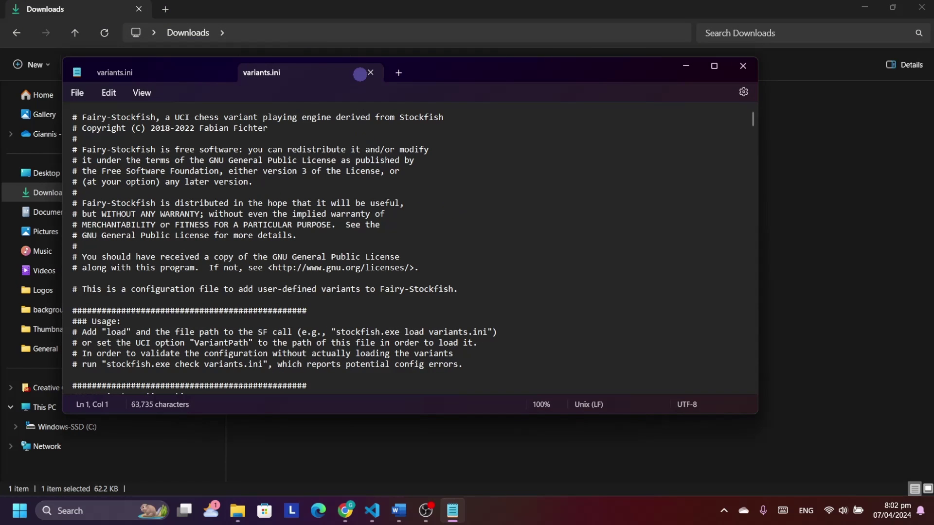
pyautogui.click(370, 72)
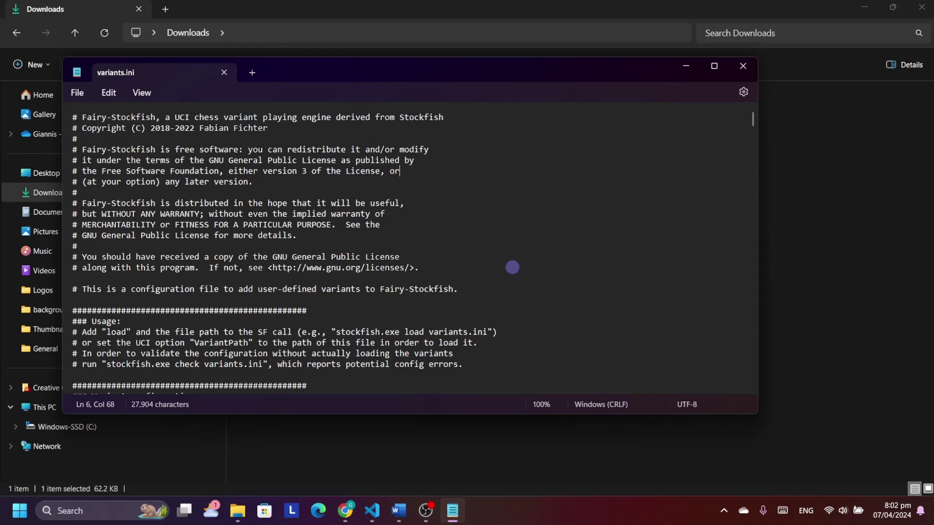
# Step: Switch to test_variants.ini in Visual Studio Code and look through its configuration comments down to the example variant comment
pyautogui.click(372, 511)
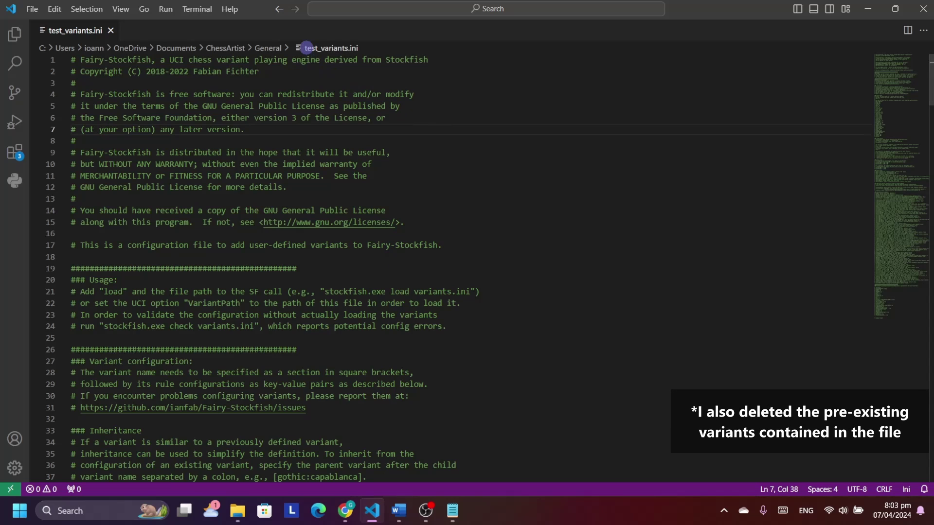
pyautogui.click(383, 129)
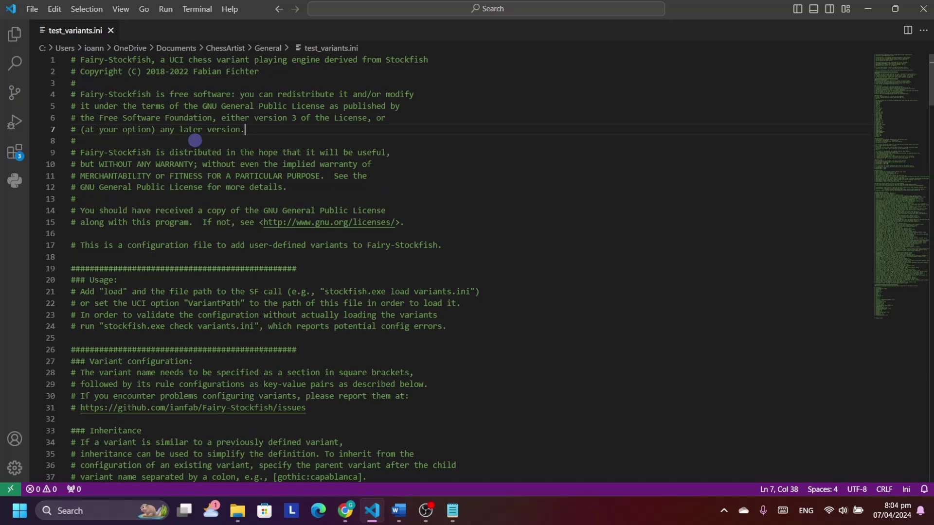
pyautogui.scroll(-2, 200, 272)
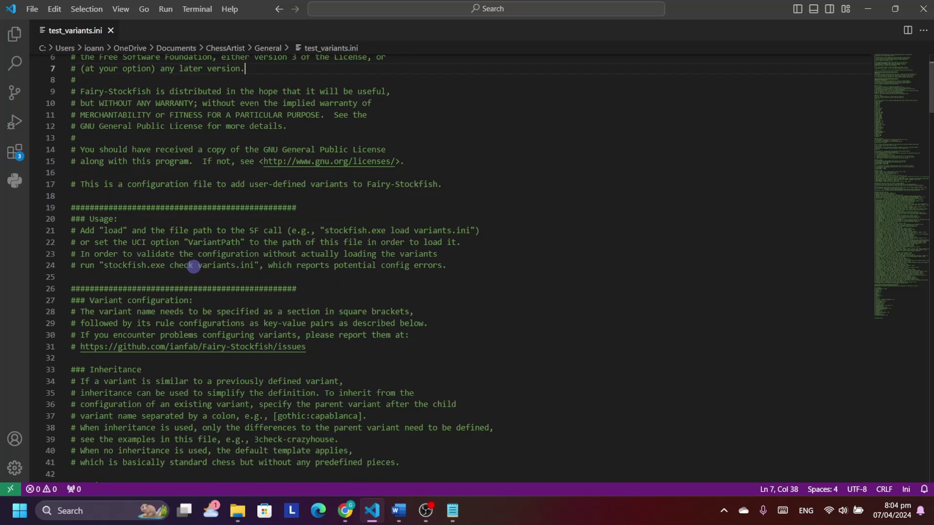
pyautogui.scroll(-5, 153, 262)
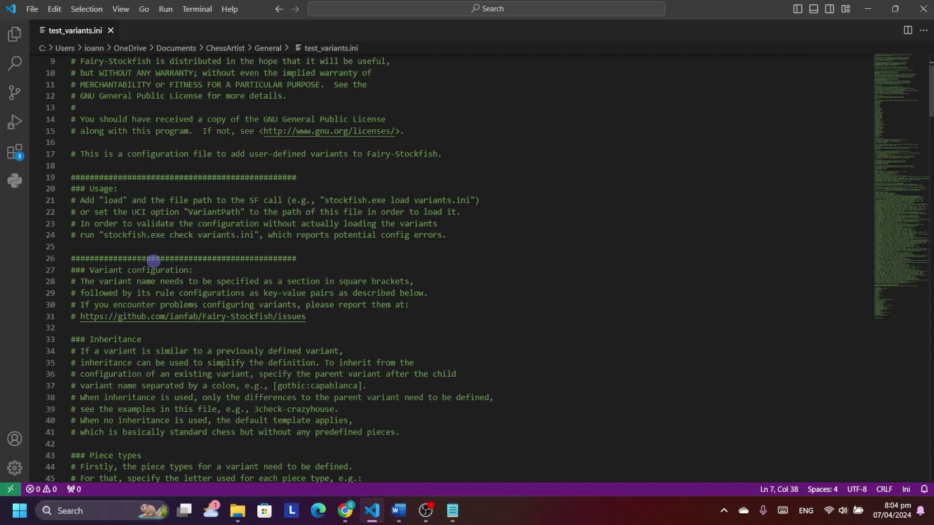
pyautogui.scroll(-14, 154, 261)
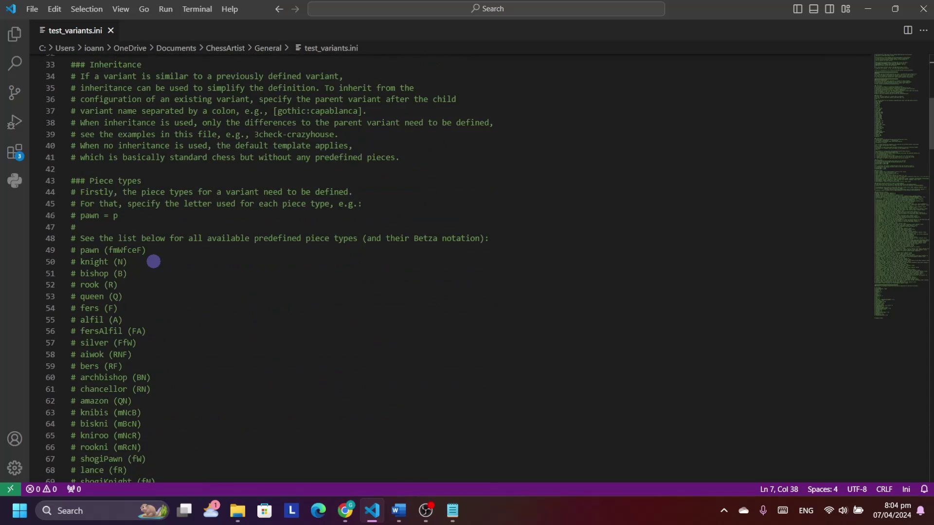
pyautogui.scroll(-9, 154, 261)
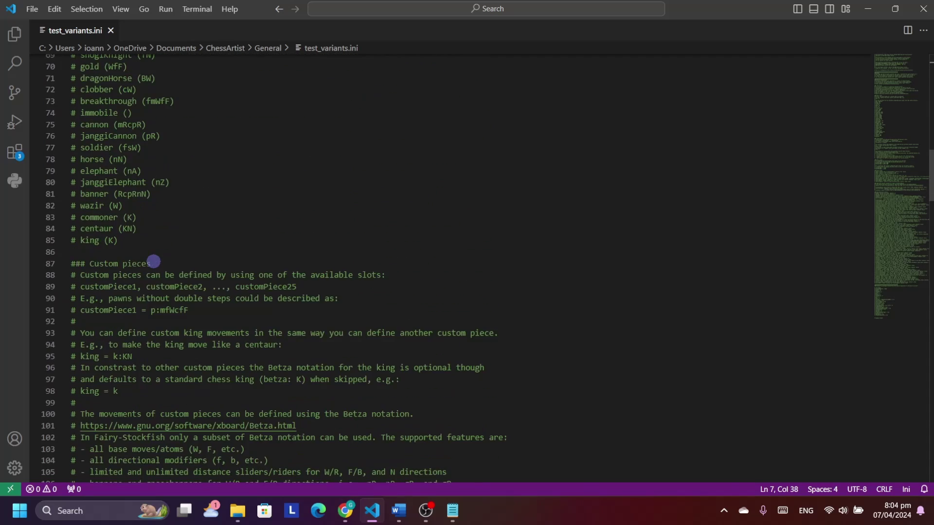
pyautogui.scroll(-17, 147, 275)
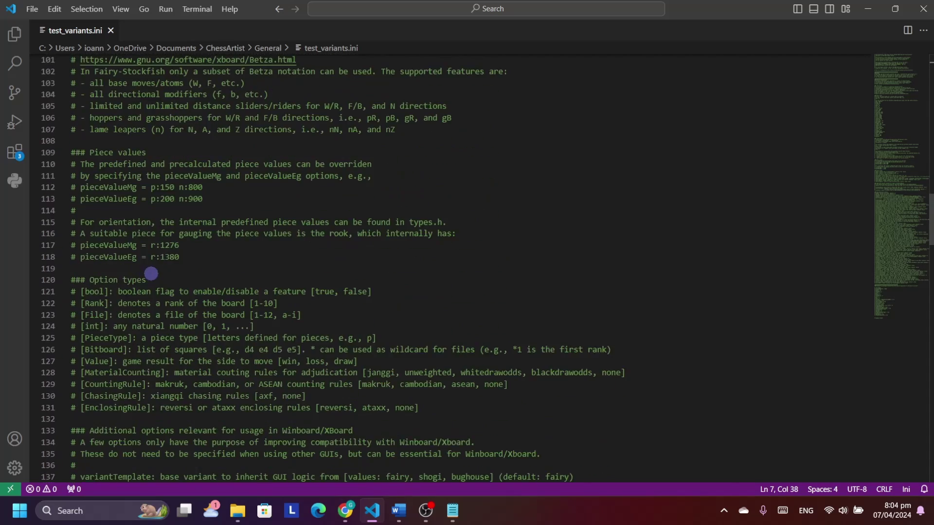
pyautogui.scroll(-14, 144, 265)
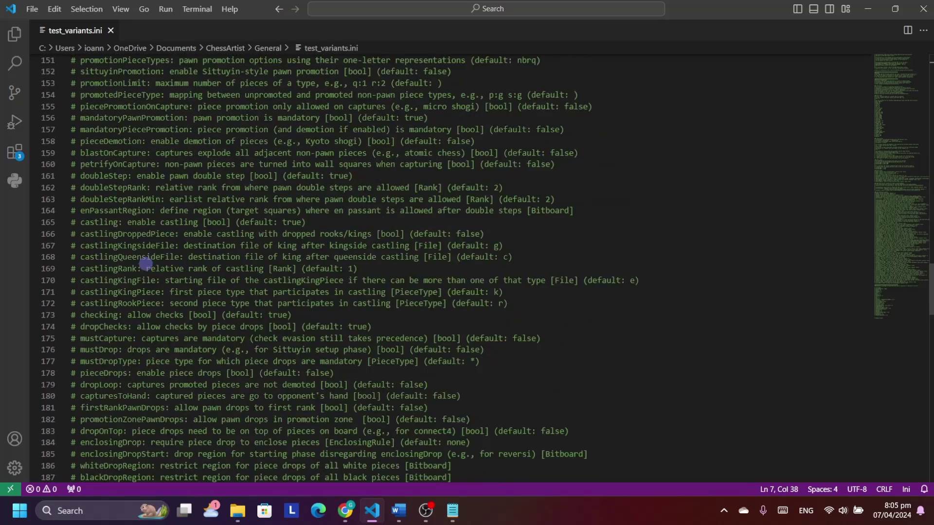
pyautogui.scroll(-18, 148, 261)
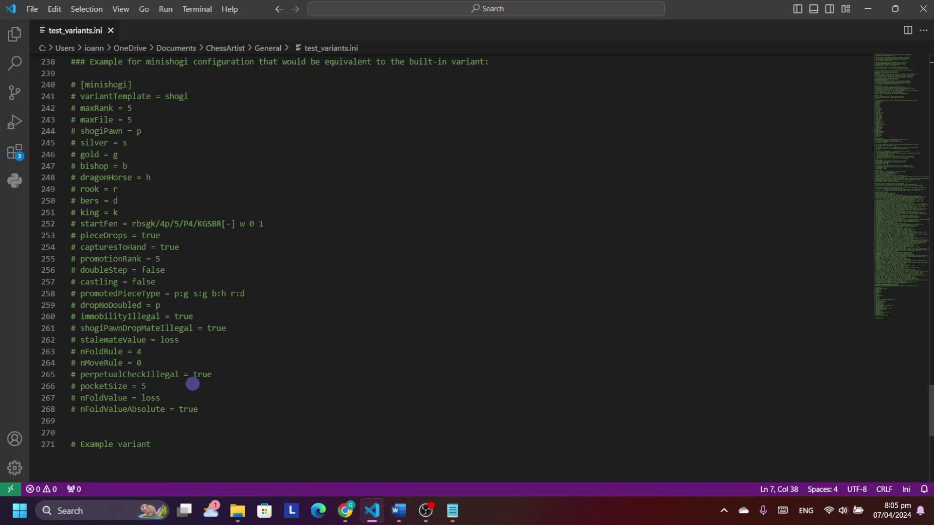
pyautogui.scroll(-3, 187, 377)
# Step: Add the section header [00test:chess] on a new line below the "# Example variant" comment
pyautogui.click(122, 371)
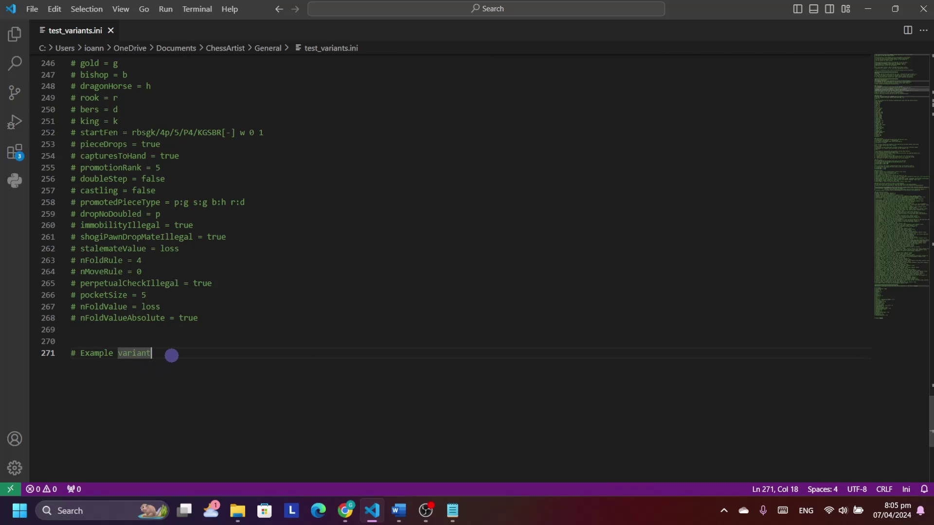
pyautogui.press('Return')
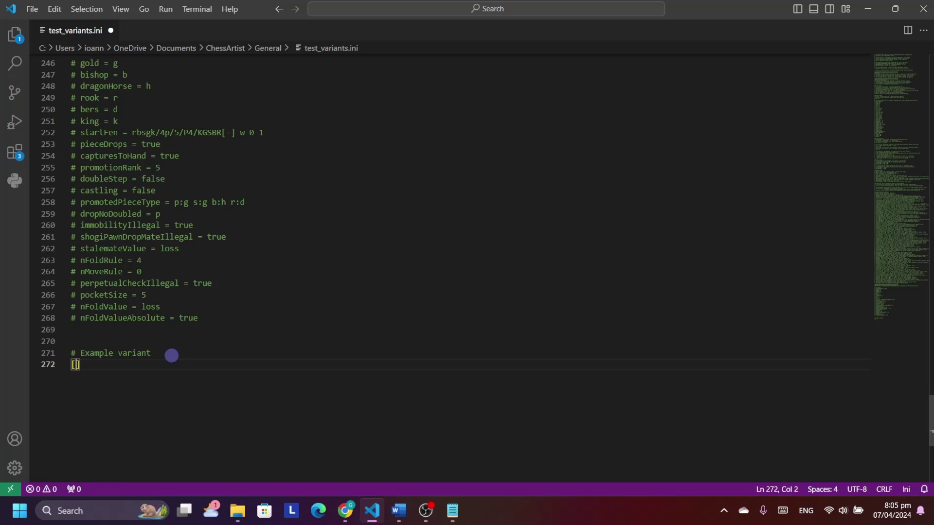
pyautogui.write('00test')
pyautogui.write(':chess')
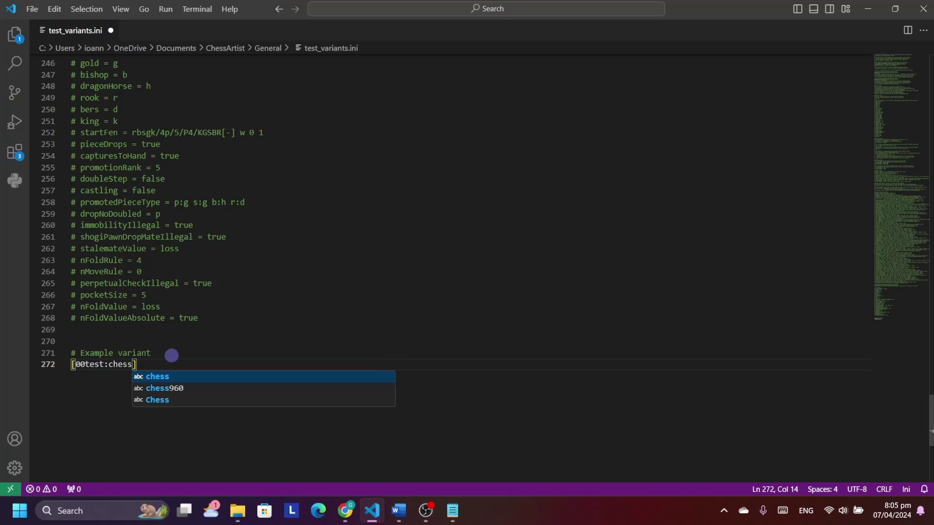
pyautogui.press('Right')
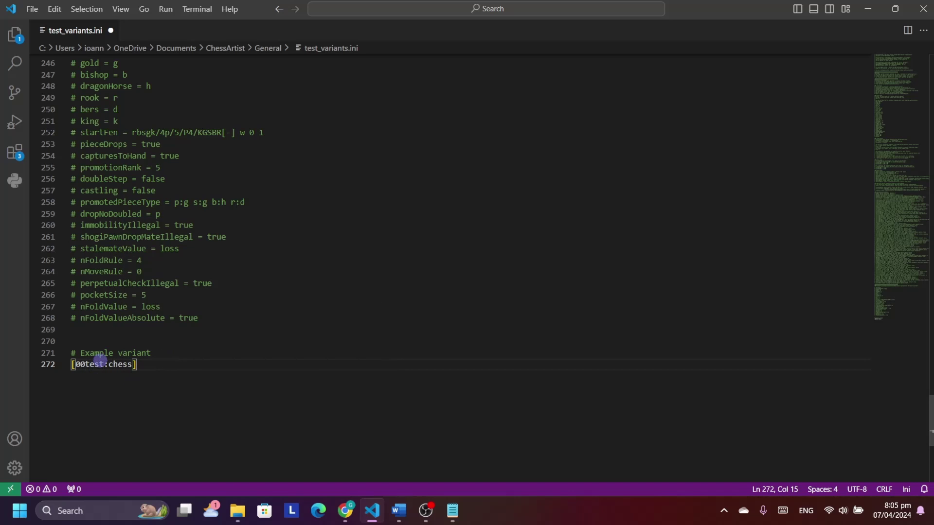
# Step: Highlight the variant name 00test and the parent variant chess in the new section header
pyautogui.moveTo(103, 364); pyautogui.dragTo(76, 364)
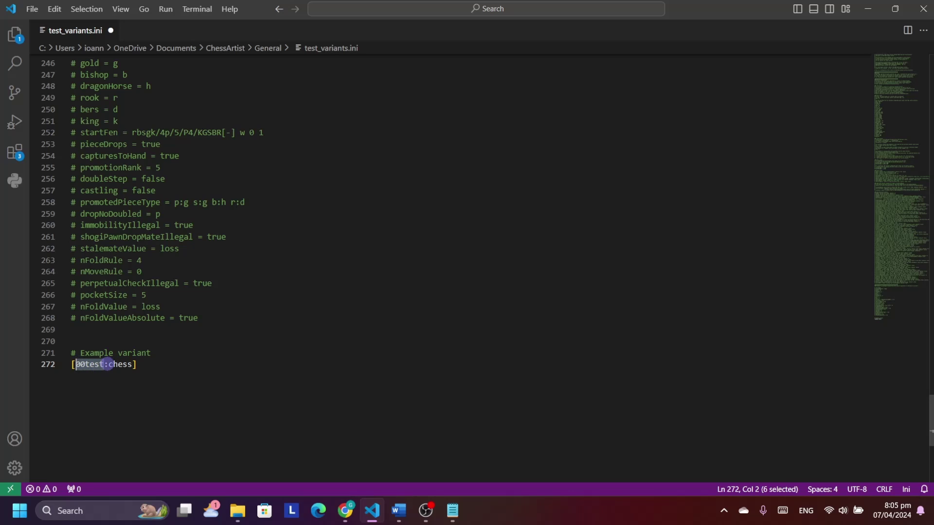
pyautogui.moveTo(108, 364); pyautogui.dragTo(132, 364)
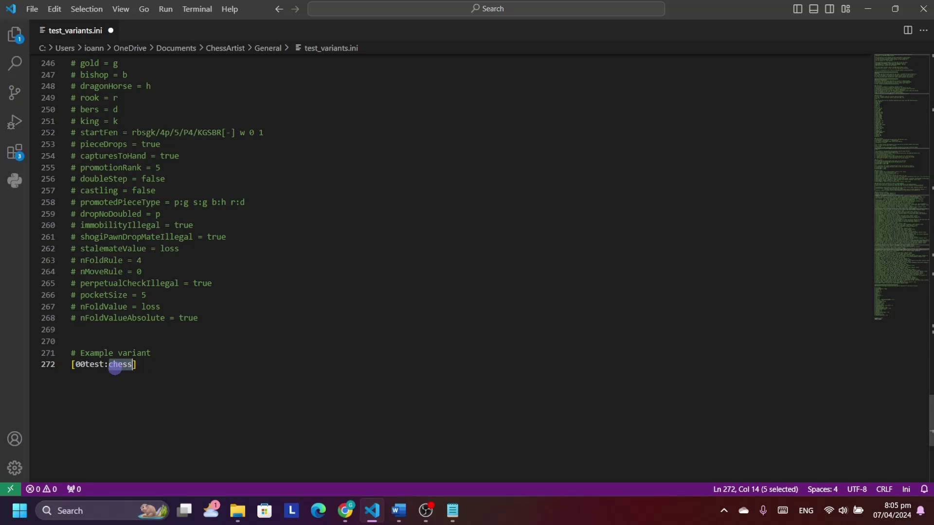
pyautogui.click(132, 363)
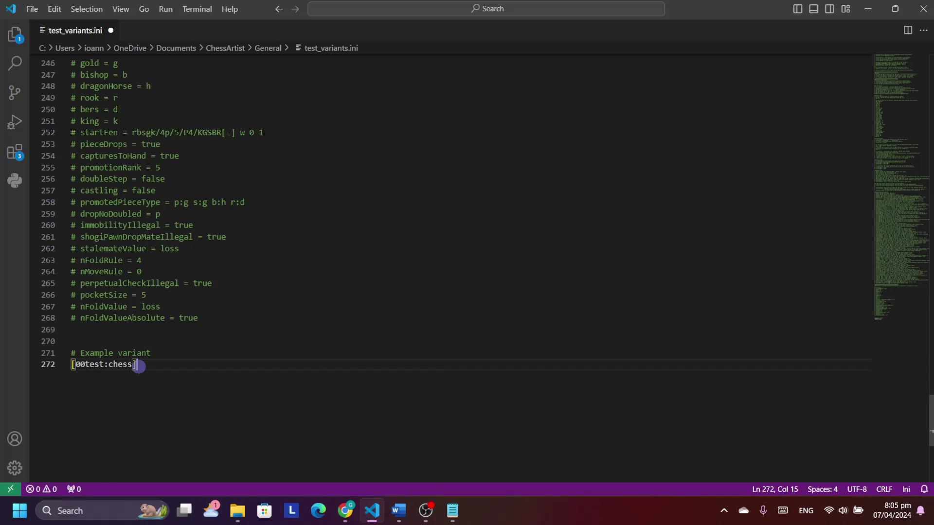
pyautogui.moveTo(132, 364); pyautogui.dragTo(109, 365)
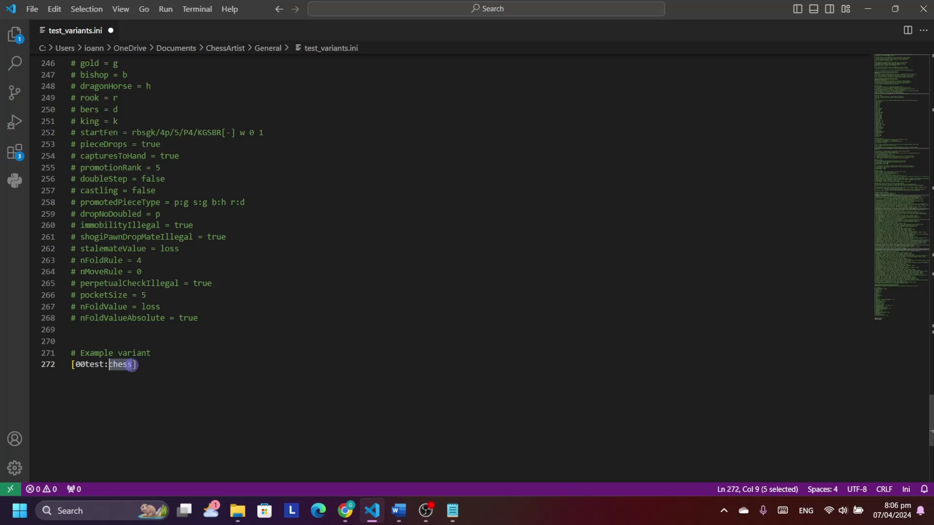
pyautogui.click(147, 364)
# Step: Review the Inheritance comments and highlight the text saying the differences to the parent variant need to be defined
pyautogui.scroll(20, 408, 325)
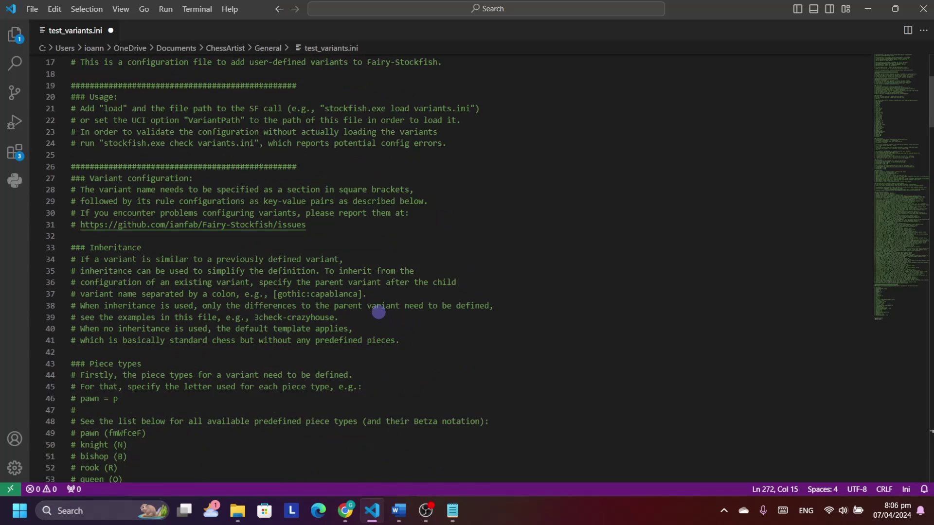
pyautogui.scroll(-1, 318, 293)
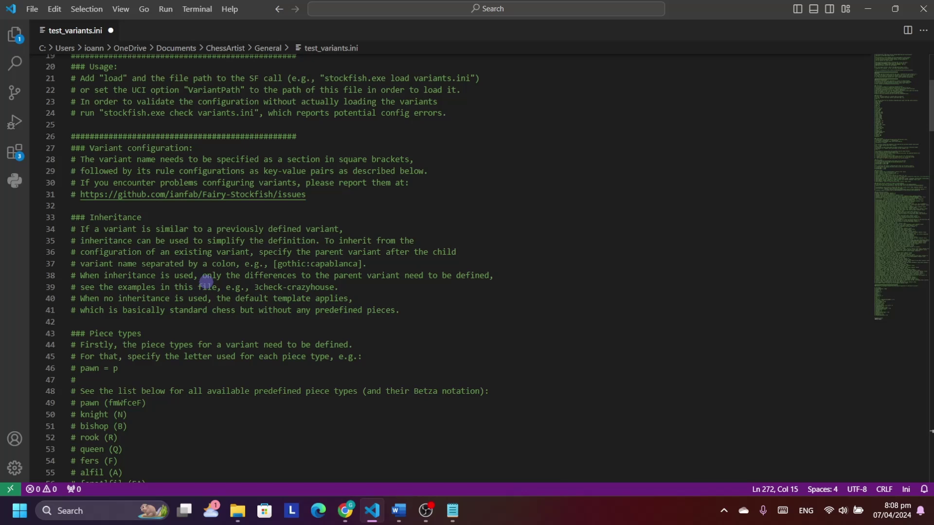
pyautogui.moveTo(489, 276); pyautogui.dragTo(226, 275)
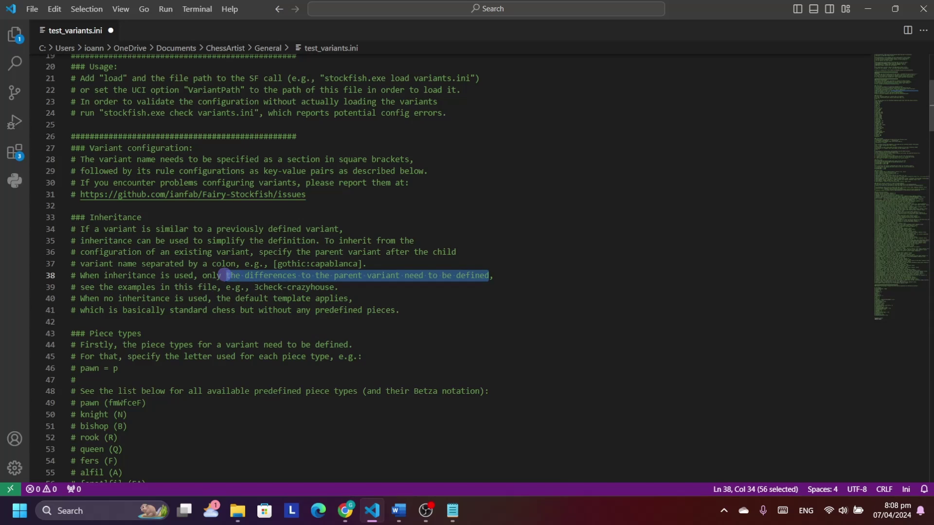
pyautogui.click(482, 308)
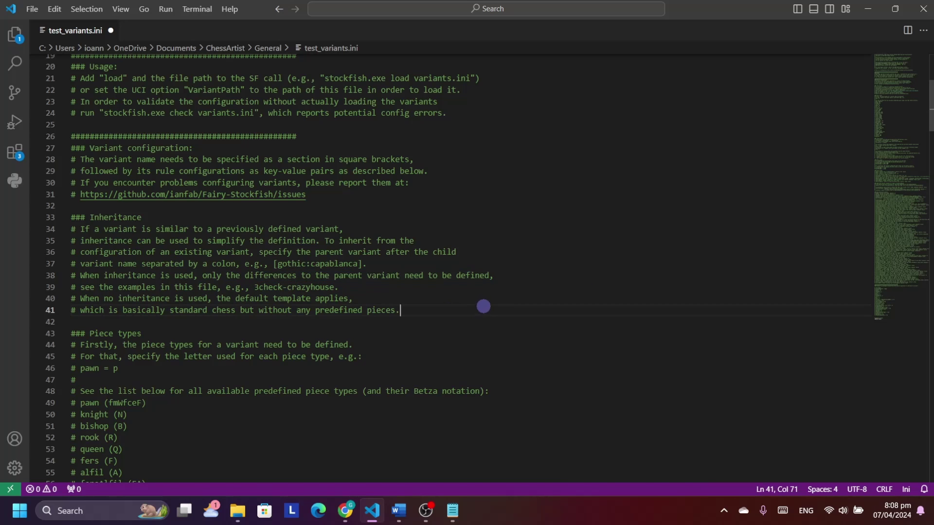
# Step: Return to the [00test:chess] section at the end of the file and save test_variants.ini
pyautogui.moveTo(913, 123); pyautogui.dragTo(850, 417)
pyautogui.scroll(5, 459, 319)
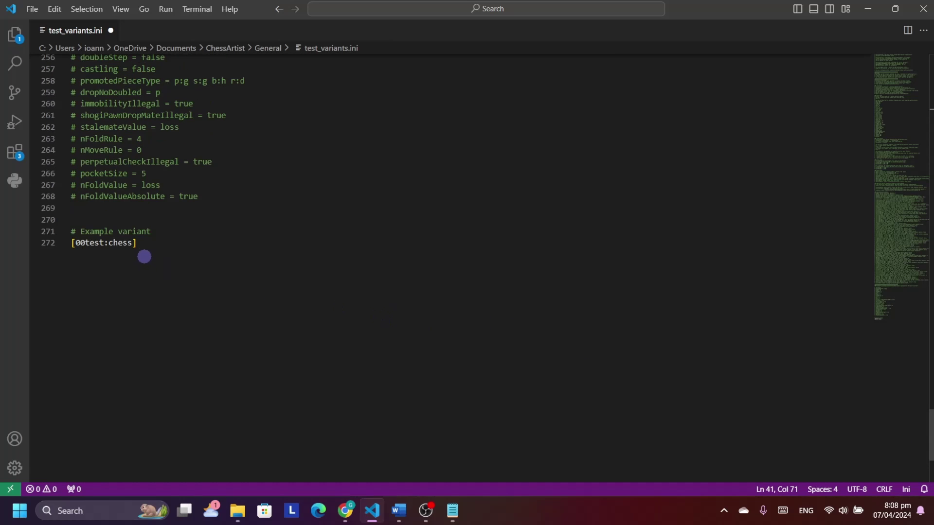
pyautogui.click(149, 241)
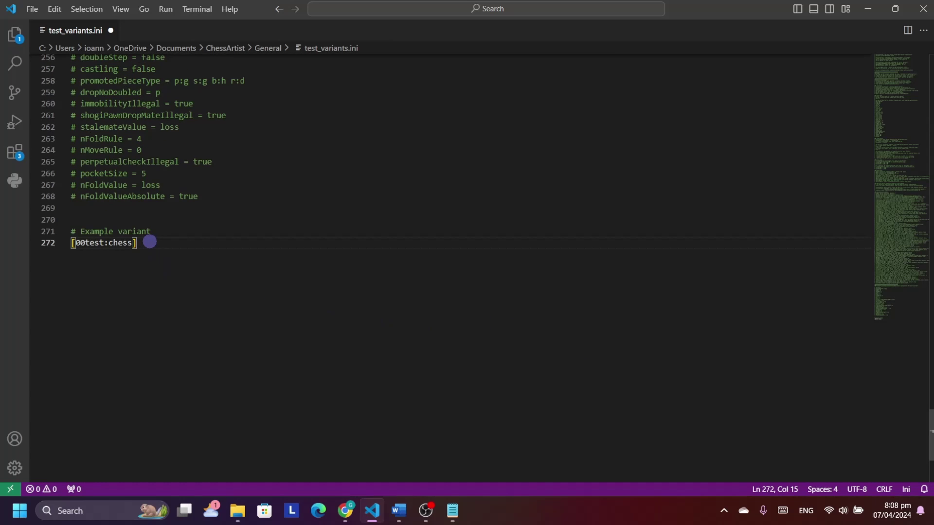
pyautogui.hotkey('ctrl', 's')
# Step: Switch to Fairyground in Chrome, load test_variants.ini as the variants.ini file, and open the variant name list
pyautogui.moveTo(345, 511)
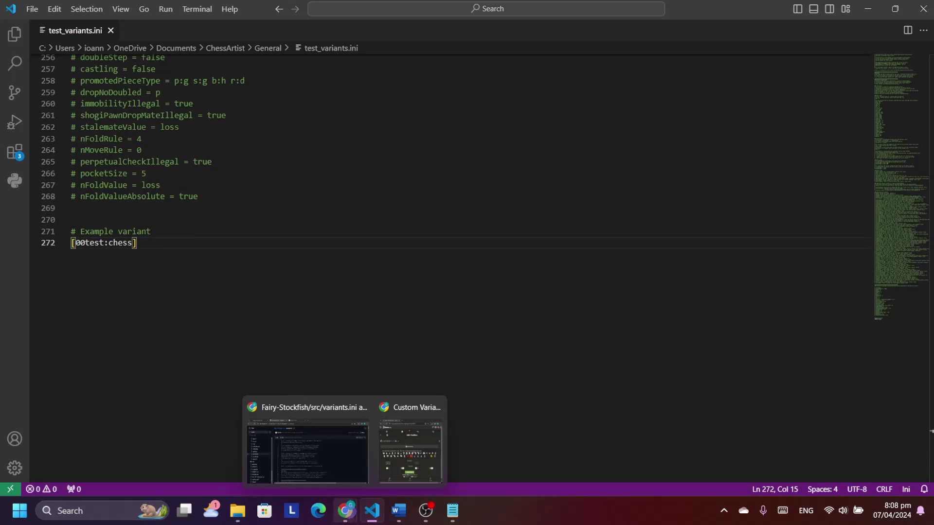
pyautogui.click(316, 423)
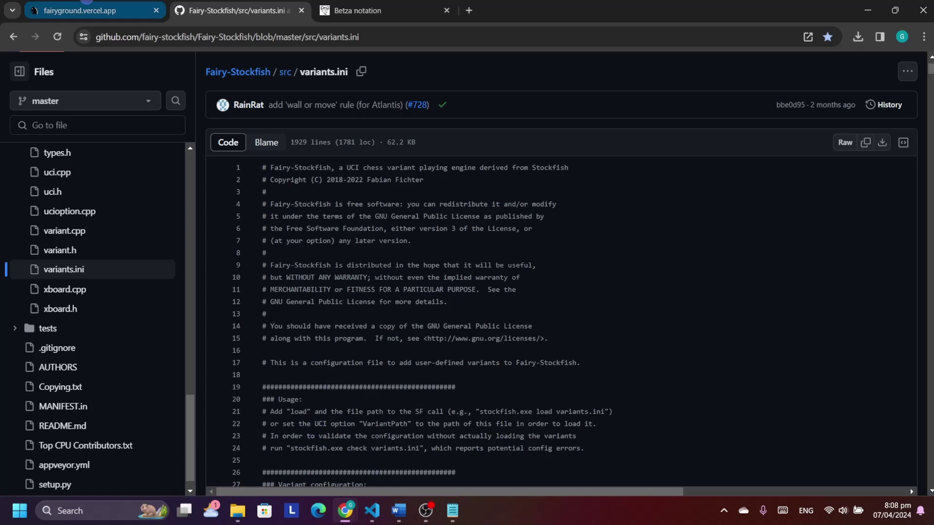
pyautogui.click(86, 1)
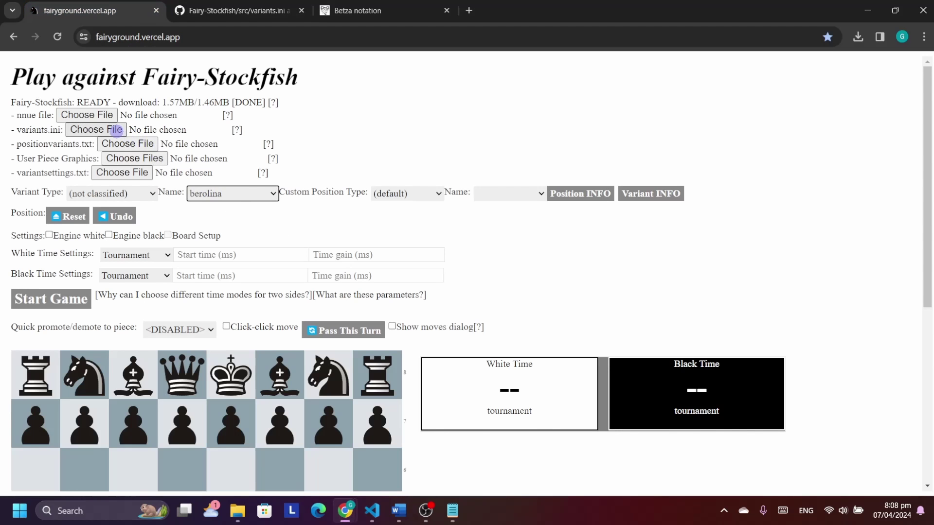
pyautogui.click(116, 130)
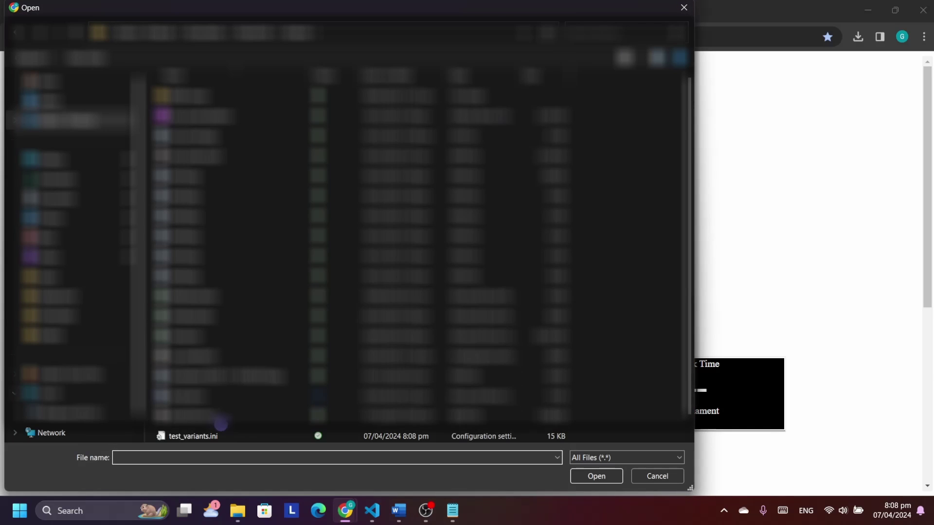
pyautogui.doubleClick(207, 435)
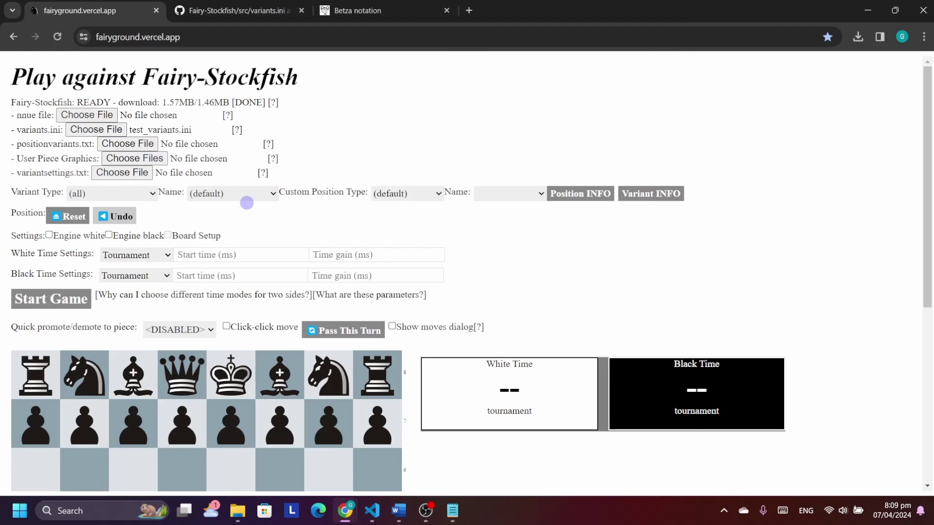
pyautogui.click(246, 197)
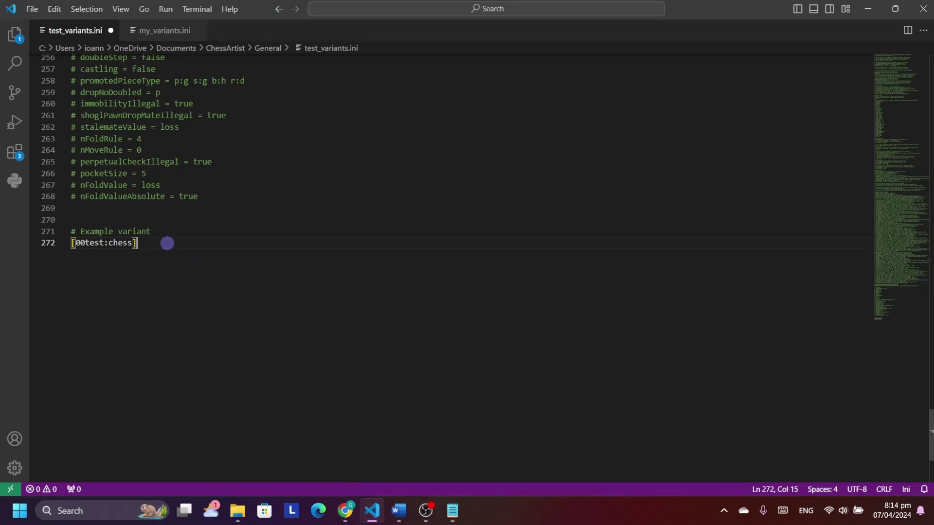
# Step: Add the line "maxFile = 7" below the [00test:chess] header in test_variants.ini
pyautogui.press('Return')
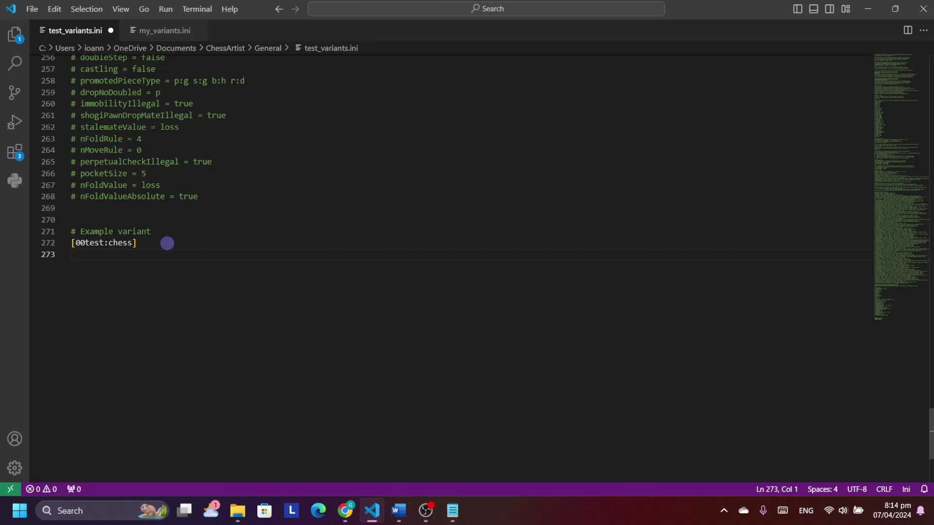
pyautogui.write('max')
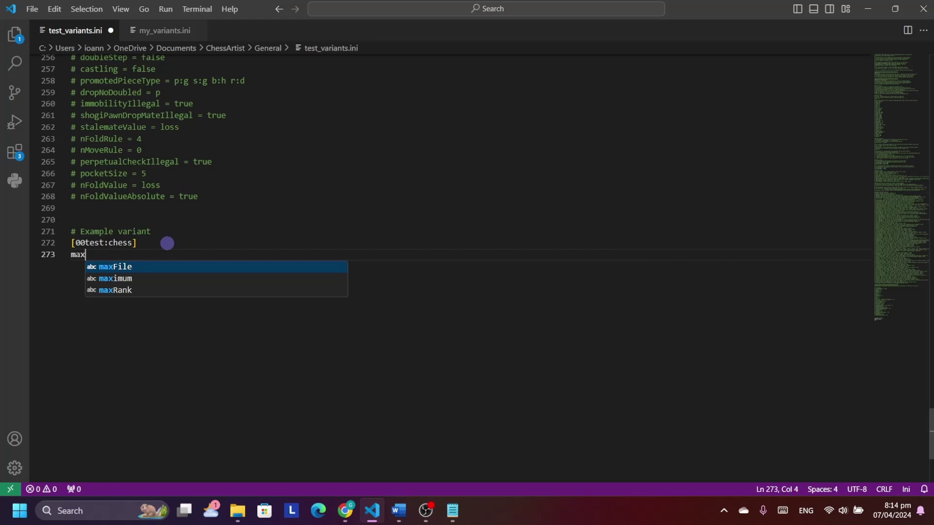
pyautogui.press('Tab')
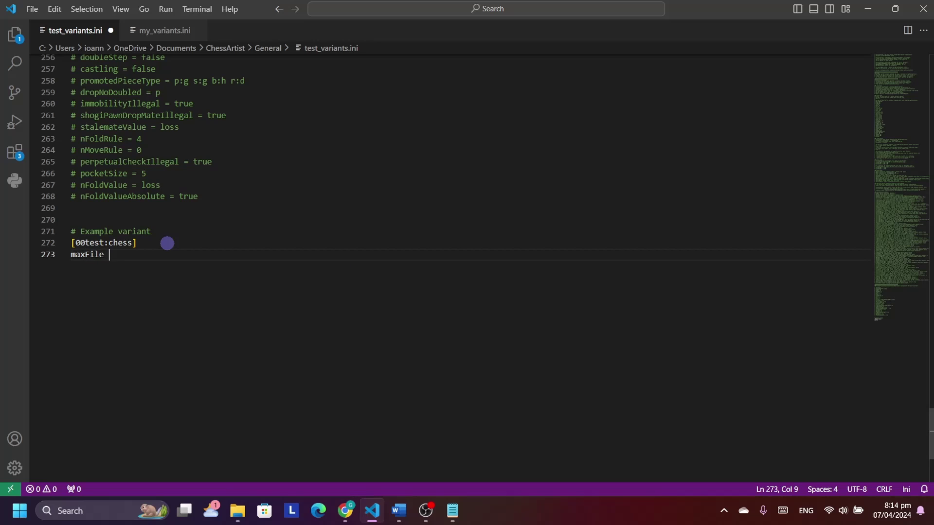
pyautogui.write('= 7')
# Step: Add the line "maxRank = 8" below the maxFile setting of the 00test variant
pyautogui.press('Return')
pyautogui.write('max')
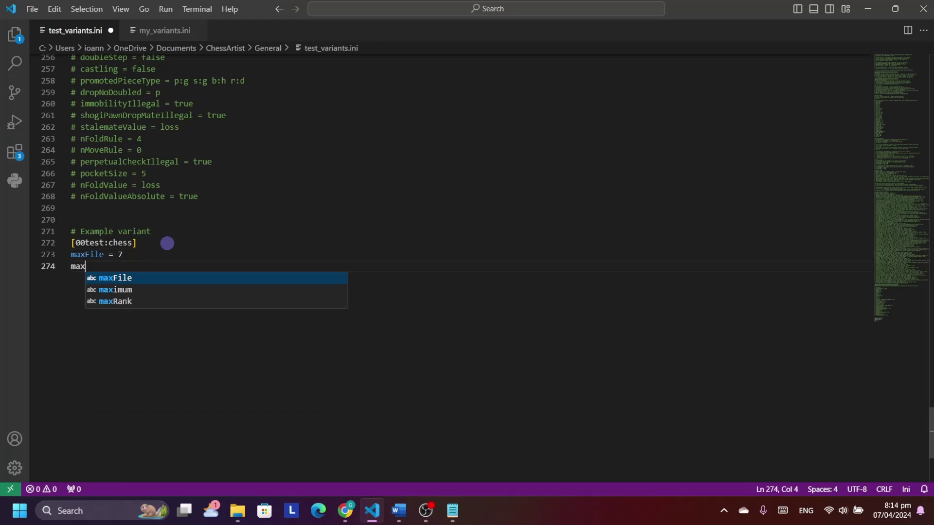
pyautogui.press('Down')
pyautogui.press('Down')
pyautogui.press('Return')
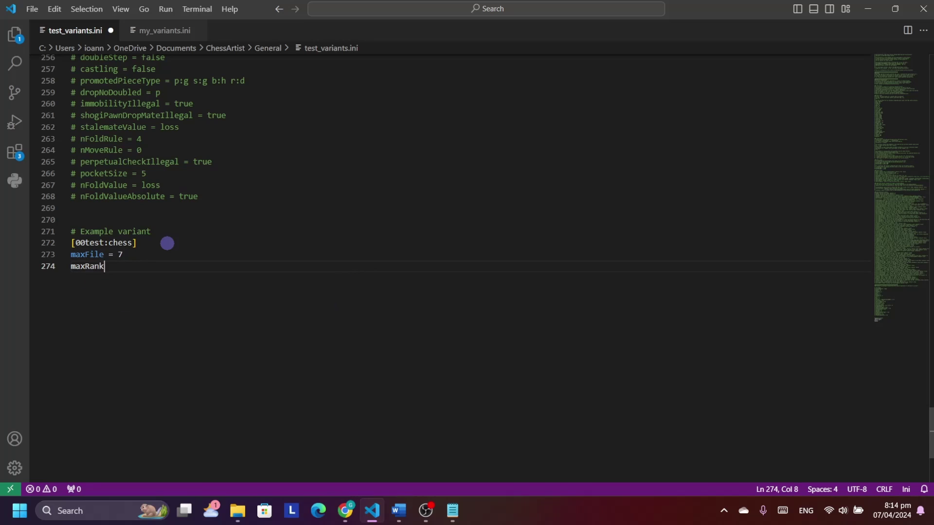
pyautogui.write('= 8')
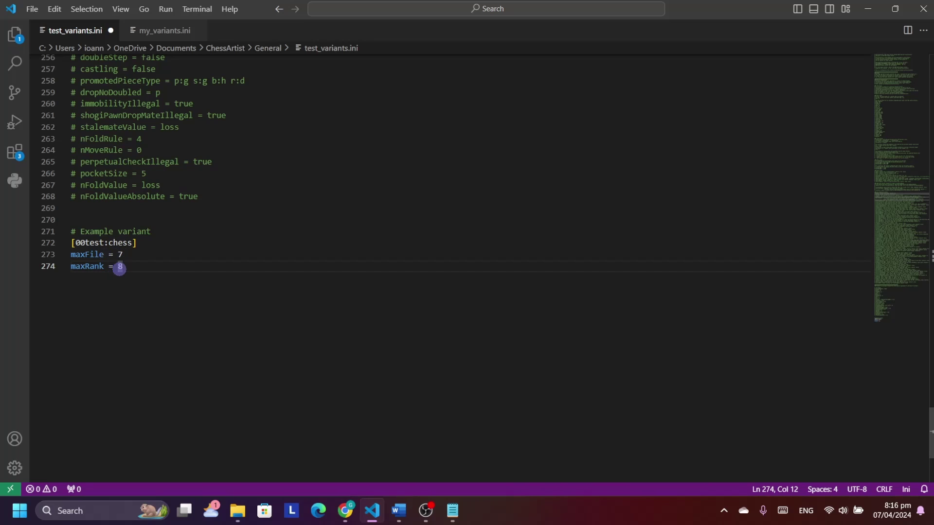
# Step: Check the maxFile and maxRank lines of the 00test variant and save test_variants.ini
pyautogui.tripleClick(120, 267)
pyautogui.moveTo(120, 268); pyautogui.dragTo(143, 256)
pyautogui.click(215, 277)
pyautogui.hotkey('ctrl', 's')
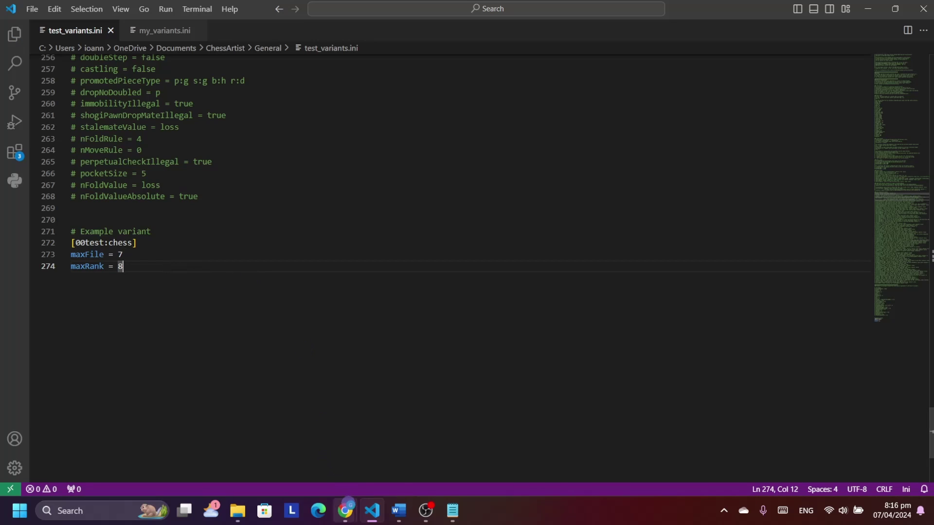
# Step: Switch to Fairyground in Chrome, load test_variants.ini as the variants.ini file, and select the 00test variant
pyautogui.moveTo(345, 510)
pyautogui.click(308, 447)
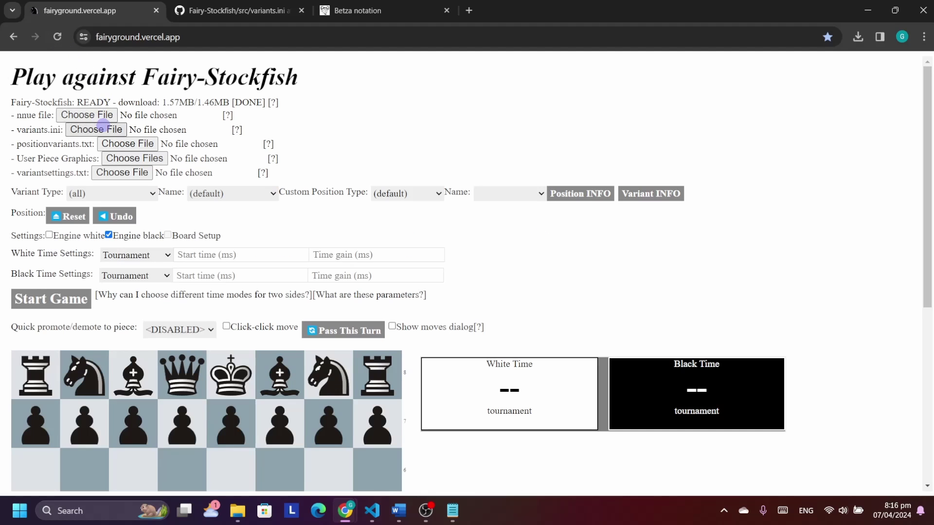
pyautogui.click(100, 130)
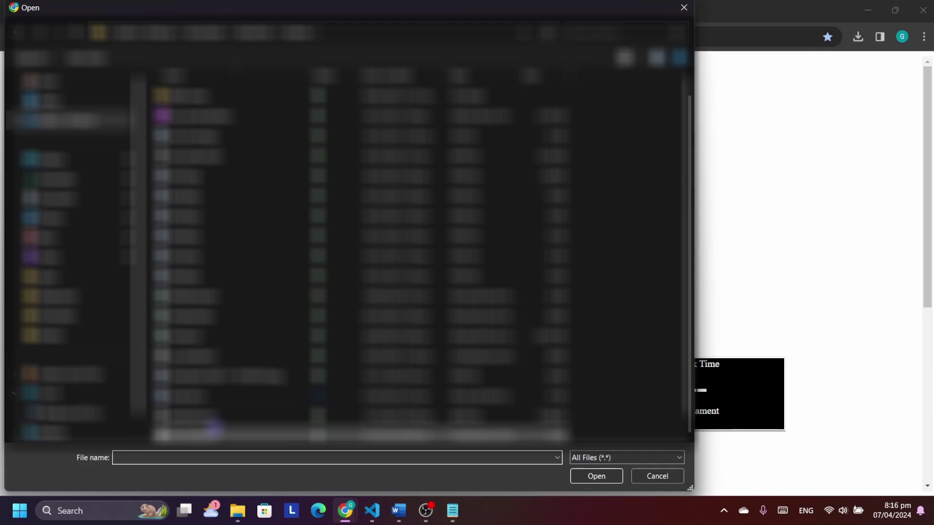
pyautogui.doubleClick(217, 419)
pyautogui.click(225, 193)
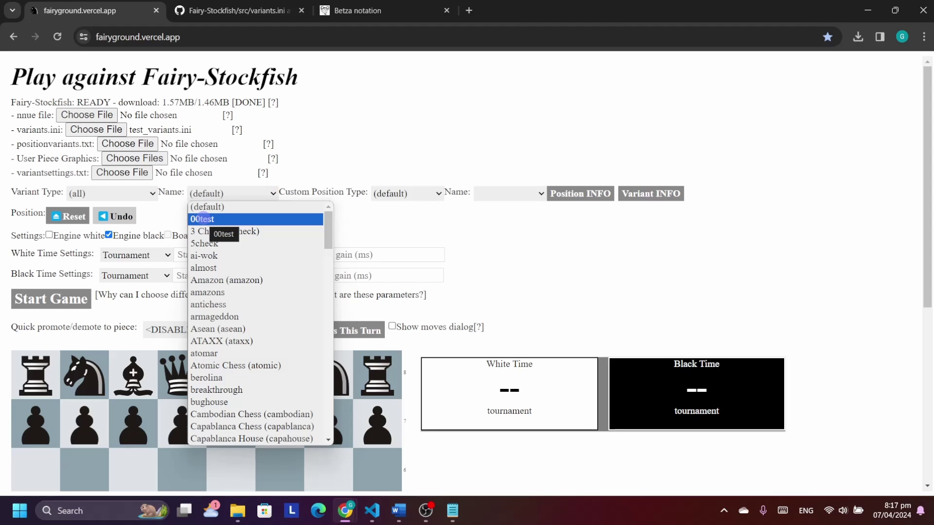
pyautogui.click(202, 219)
# Step: Examine the 00test board's dimensions by drawing arrows along file A and rank 8, and clear them
pyautogui.scroll(-5, 358, 312)
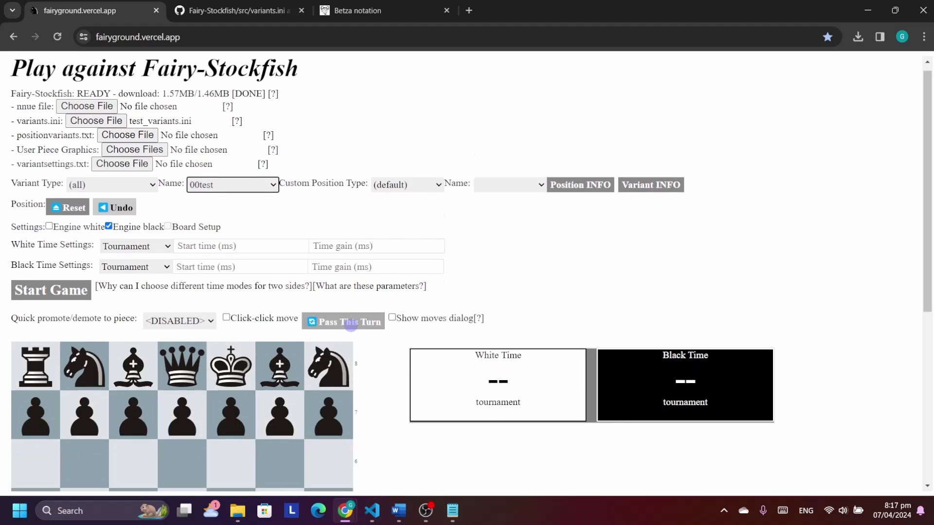
pyautogui.scroll(-1, 349, 330)
pyautogui.moveTo(36, 111); pyautogui.dragTo(36, 449)
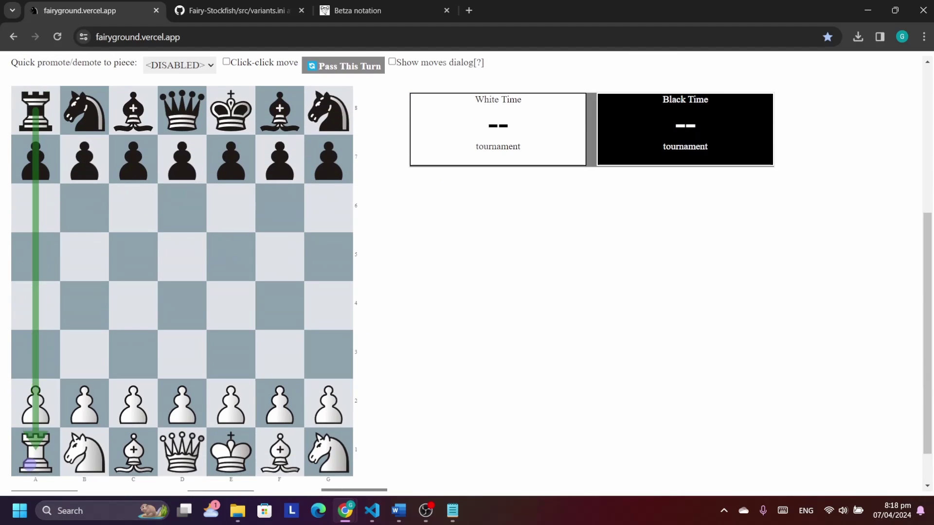
pyautogui.moveTo(41, 107); pyautogui.dragTo(328, 112)
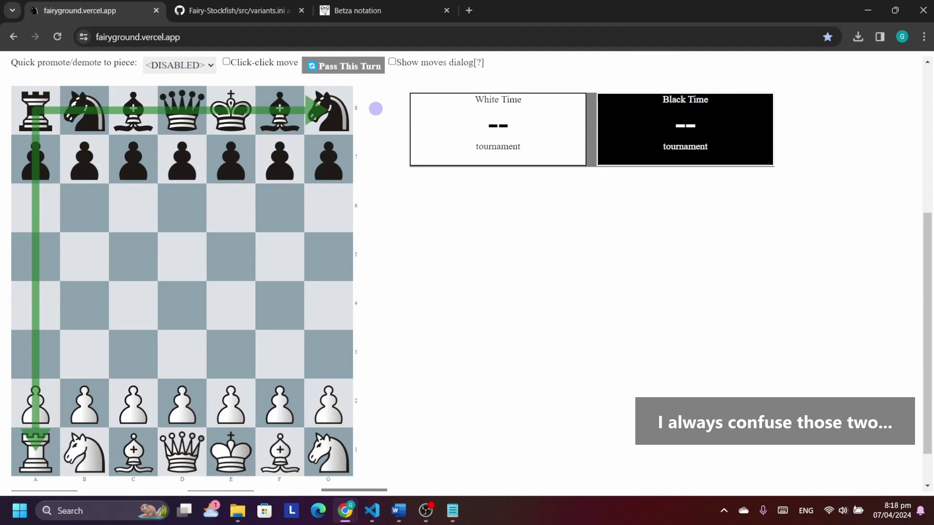
pyautogui.click(277, 307)
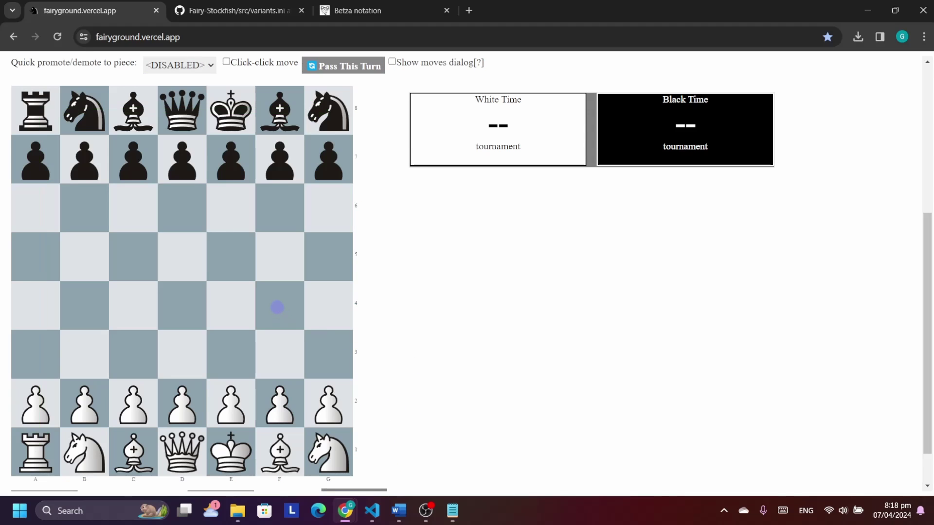
# Step: Switch back to VS Code and start a "startFen =" line, separated by a blank line, below the maxRank setting of 00test
pyautogui.hotkey('alt', 'Tab')
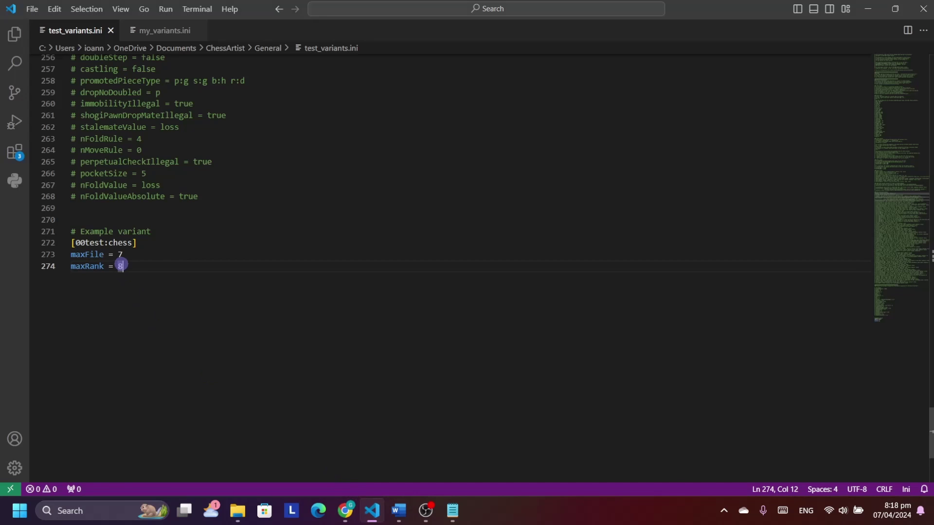
pyautogui.moveTo(126, 267); pyautogui.dragTo(63, 252)
pyautogui.click(131, 267)
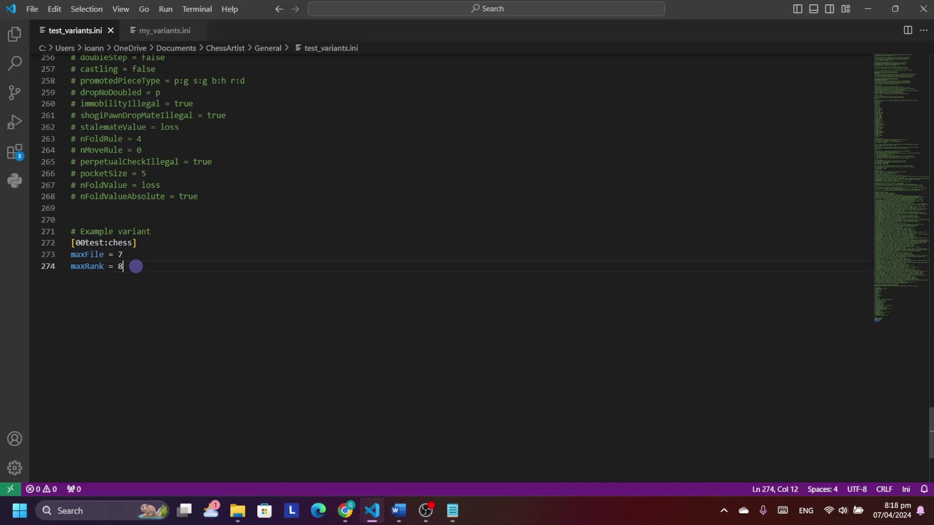
pyautogui.press('Return')
pyautogui.press('Return')
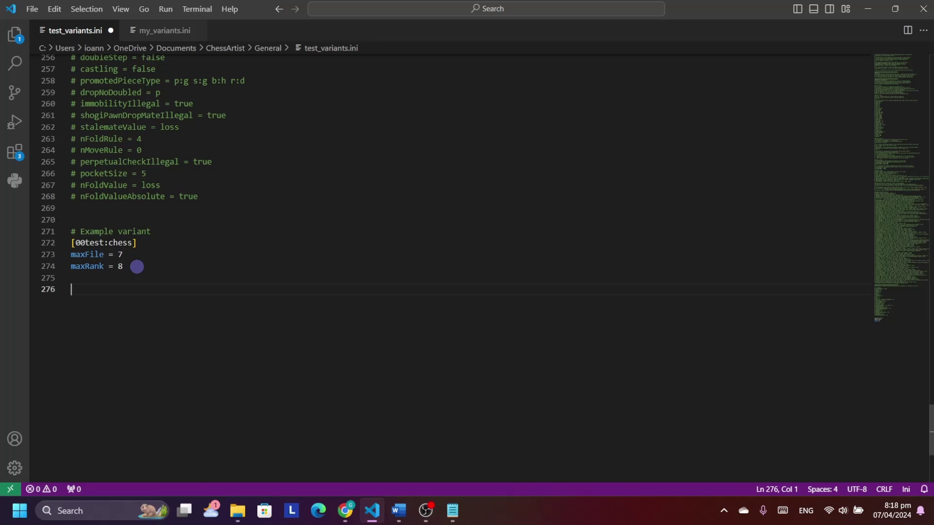
pyautogui.write('start')
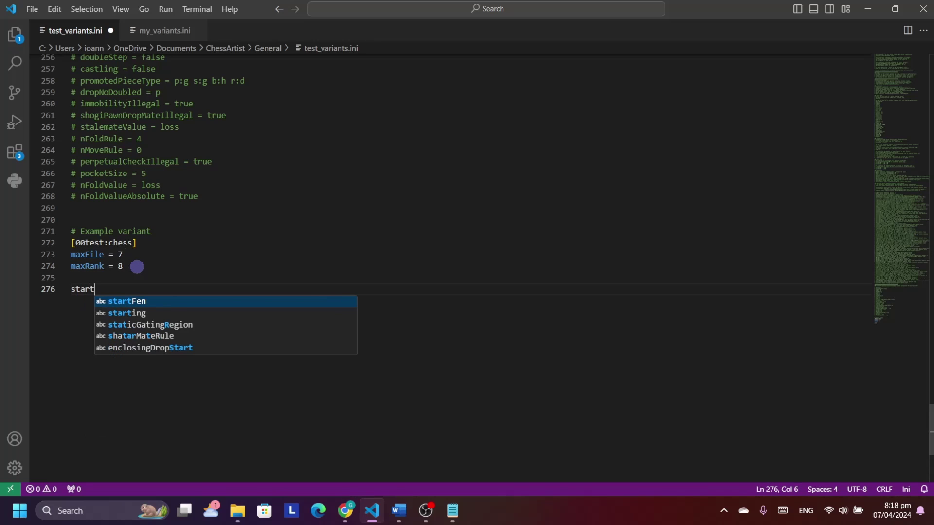
pyautogui.press('Tab')
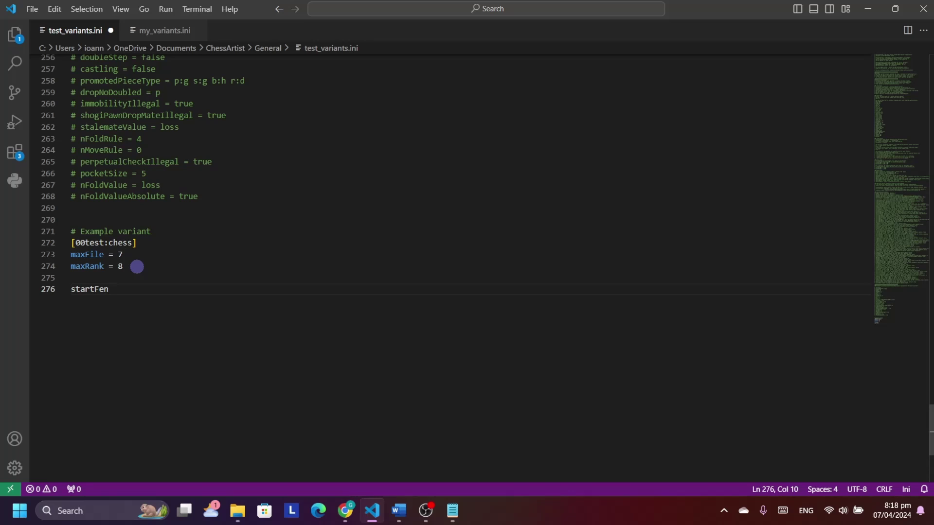
pyautogui.moveTo(124, 266); pyautogui.dragTo(67, 256)
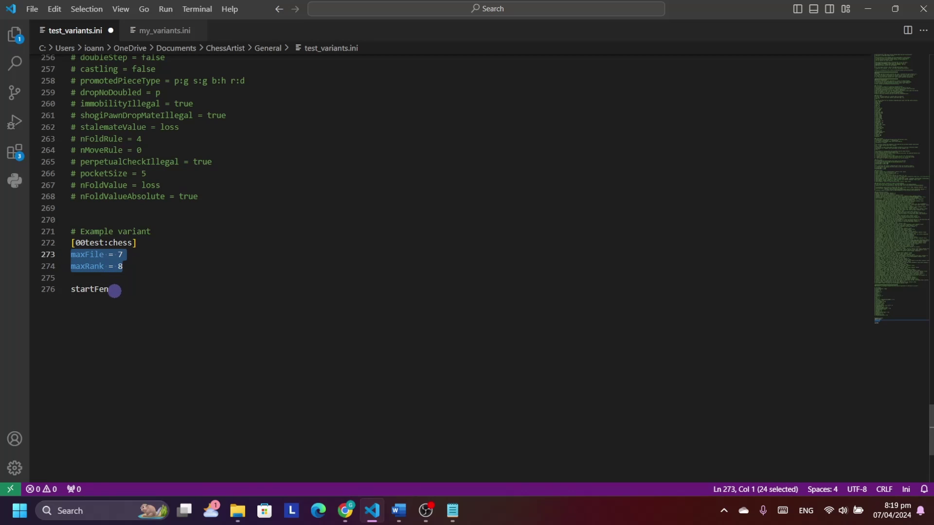
pyautogui.click(114, 291)
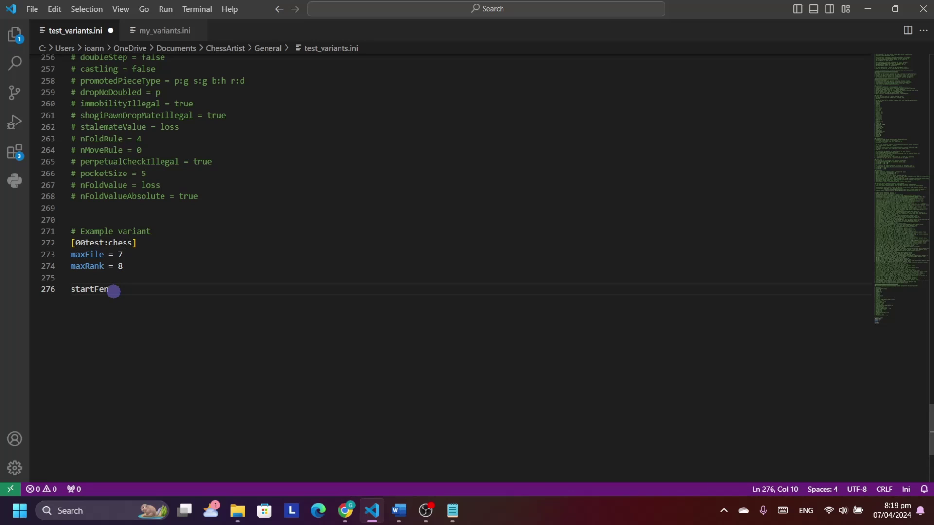
pyautogui.write('=')
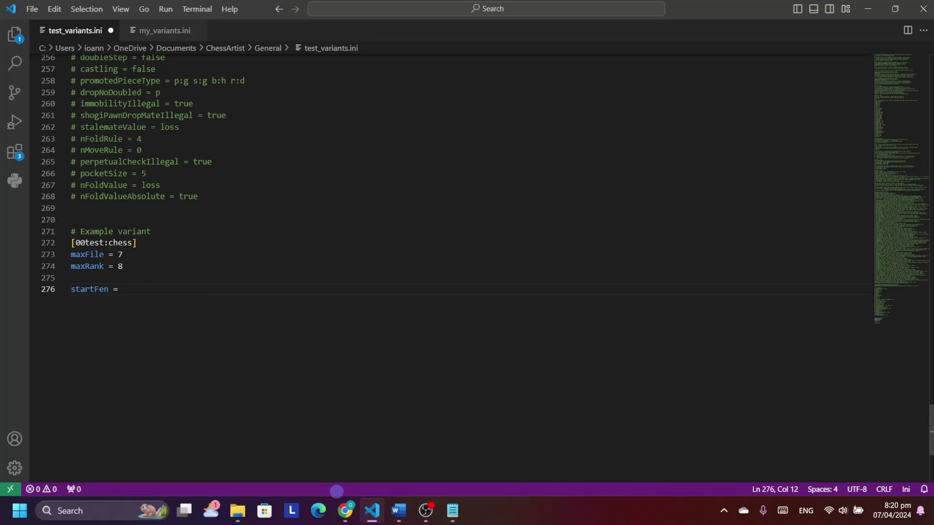
# Step: Switch to Fairyground and trace ranks 8, 7 and 6 with arrows to examine the board's rank layout, clearing the arrows
pyautogui.click(342, 506)
pyautogui.click(305, 409)
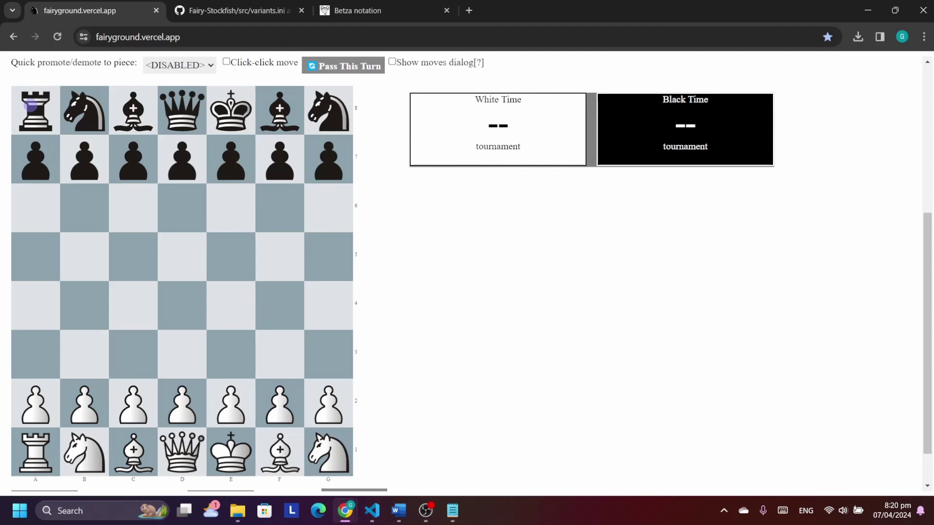
pyautogui.rightClick(30, 104)
pyautogui.moveTo(31, 104); pyautogui.dragTo(327, 103)
pyautogui.rightClick(38, 154)
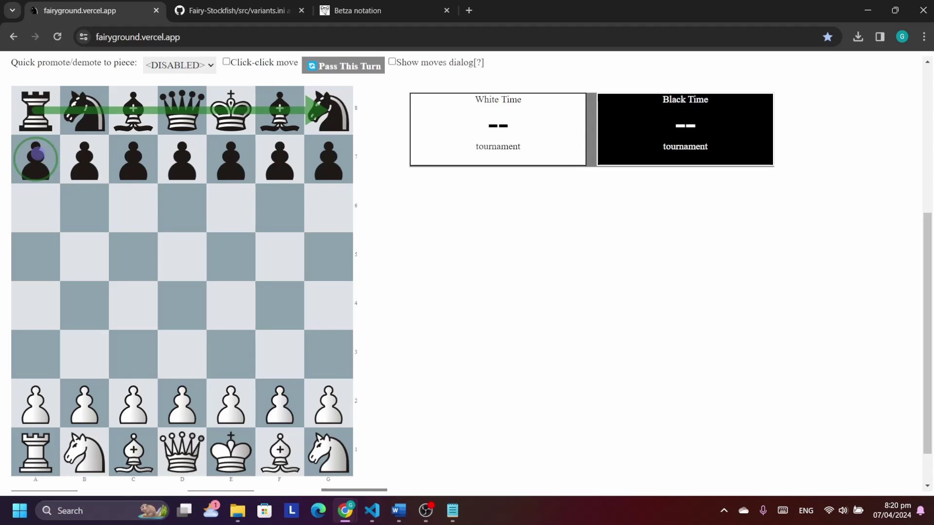
pyautogui.moveTo(38, 154); pyautogui.dragTo(323, 151)
pyautogui.moveTo(19, 208)
pyautogui.mouseDown()
pyautogui.moveTo(345, 200)
pyautogui.moveTo(324, 204)
pyautogui.mouseUp()
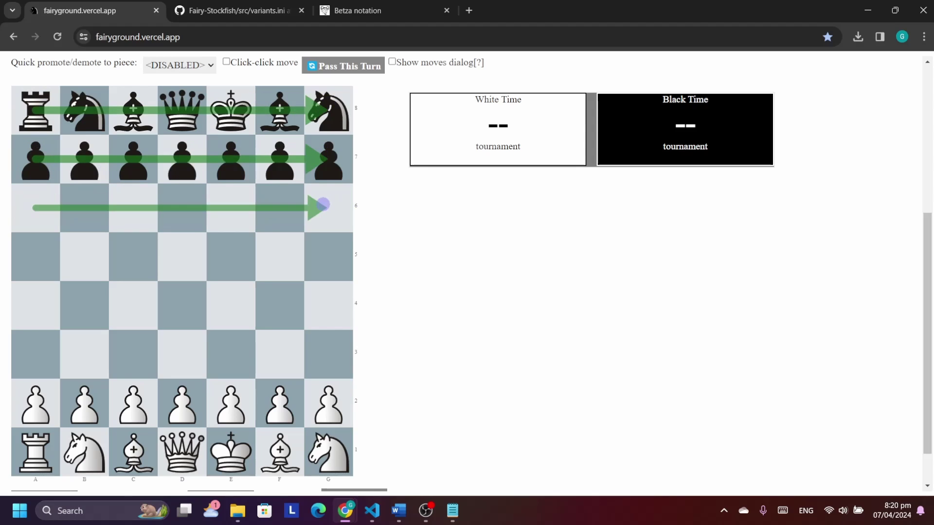
pyautogui.click(129, 191)
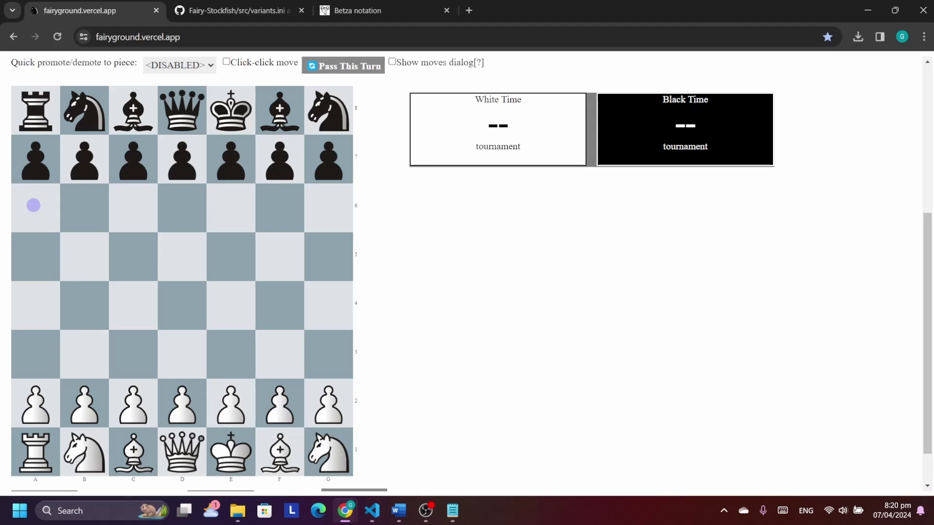
pyautogui.moveTo(33, 205); pyautogui.dragTo(329, 200)
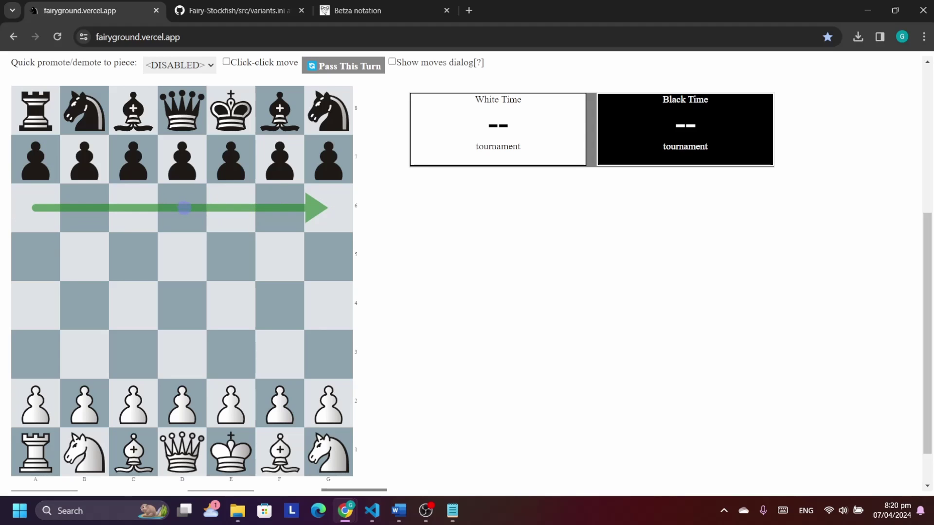
pyautogui.click(287, 249)
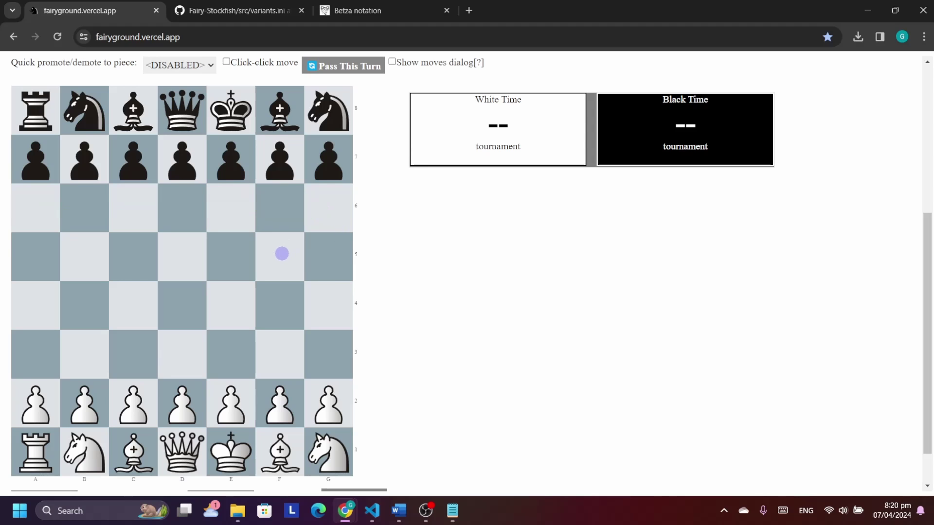
# Step: Return to VS Code and enter "rbbqkbb/ppppppp/" as the black piece and pawn ranks of the startFen value
pyautogui.click(373, 512)
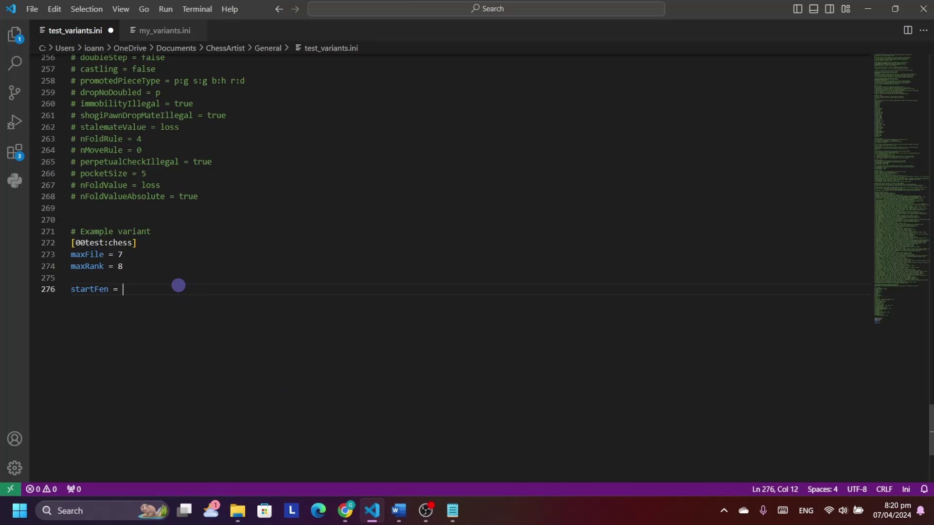
pyautogui.write('r')
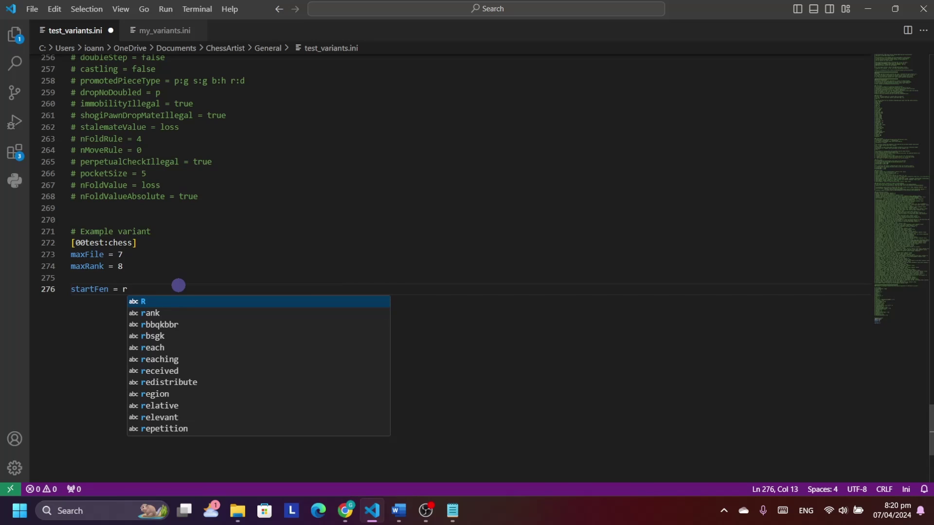
pyautogui.press('Down')
pyautogui.press('Down')
pyautogui.press('Return')
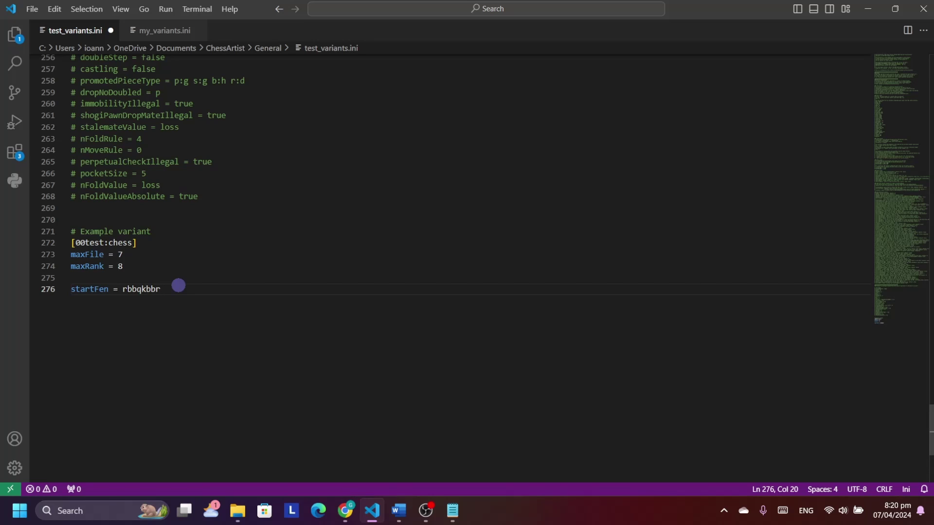
pyautogui.press('BackSpace')
pyautogui.write('/ppp')
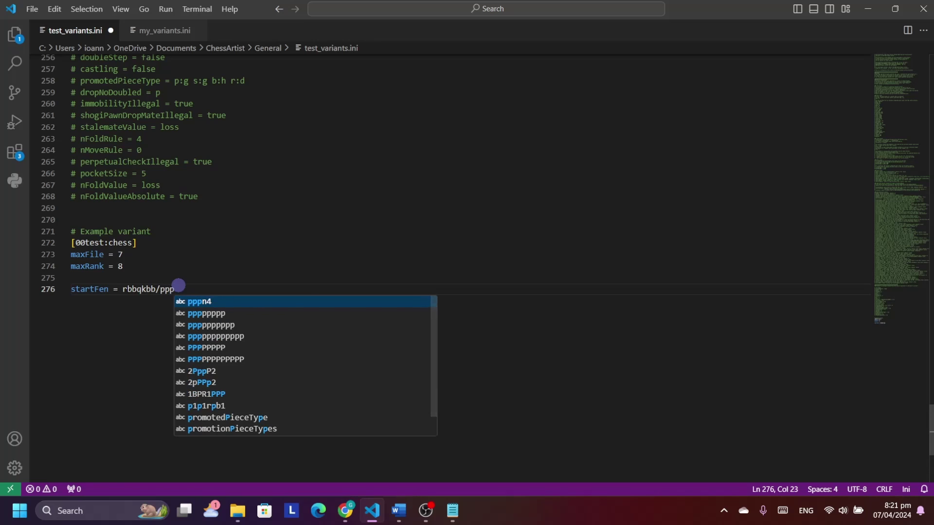
pyautogui.write('pppp/')
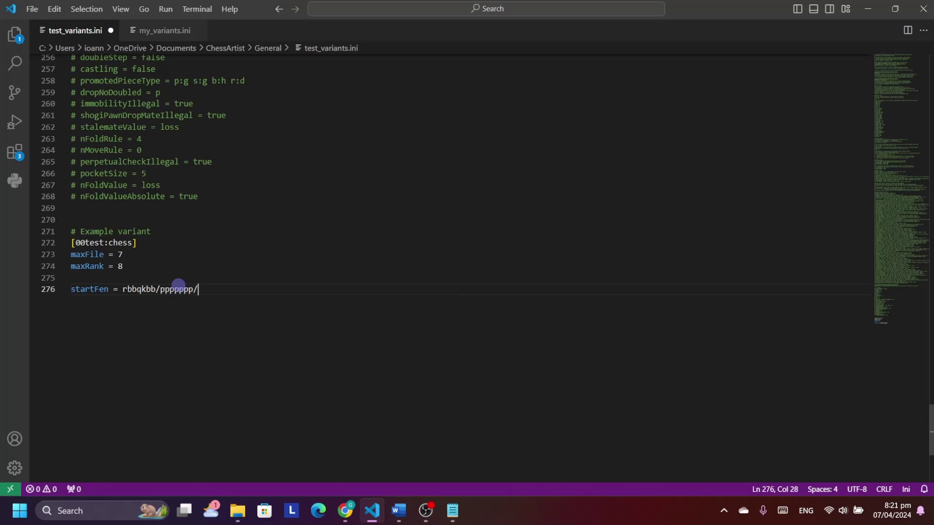
# Step: Complete the startFen value with "7/7/7/7/PPPPPPP/RBBQKBB" for the empty and white ranks, and save test_variants.ini
pyautogui.write('7/7/7/7/PPP')
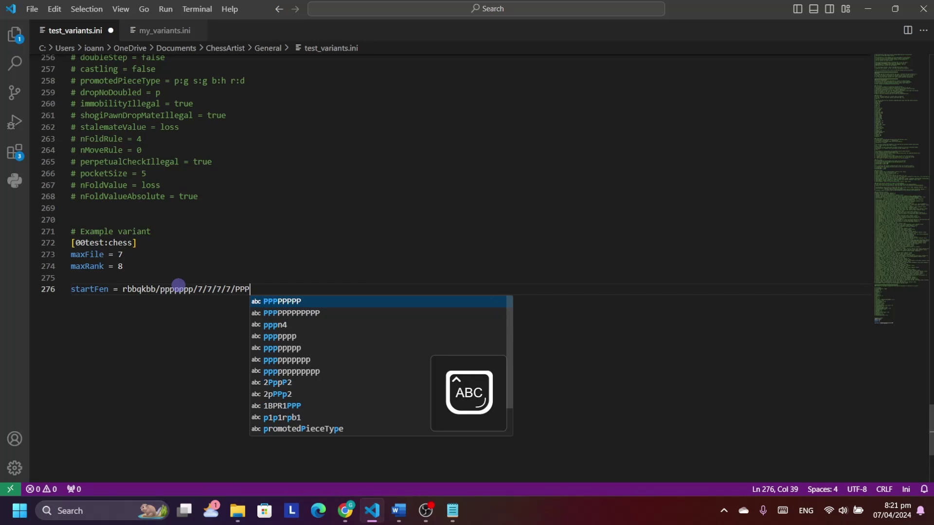
pyautogui.write('PPPP')
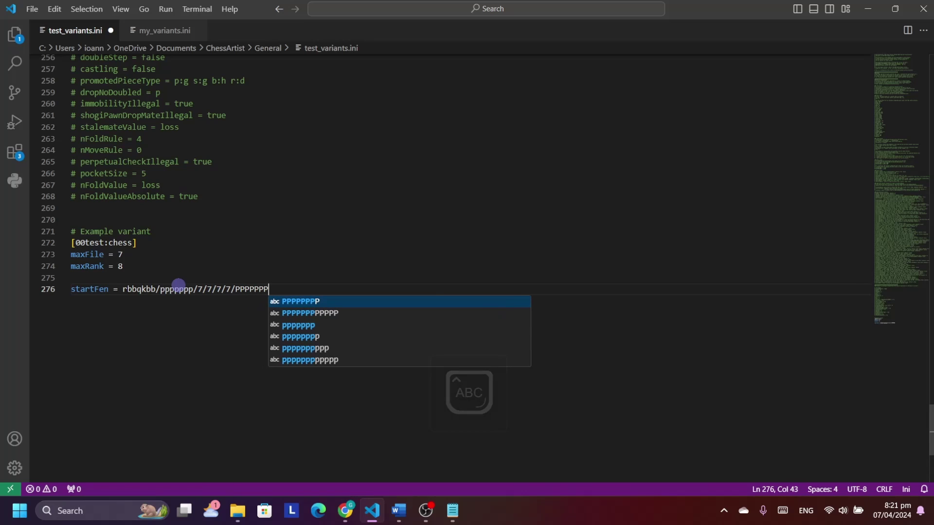
pyautogui.write('/R')
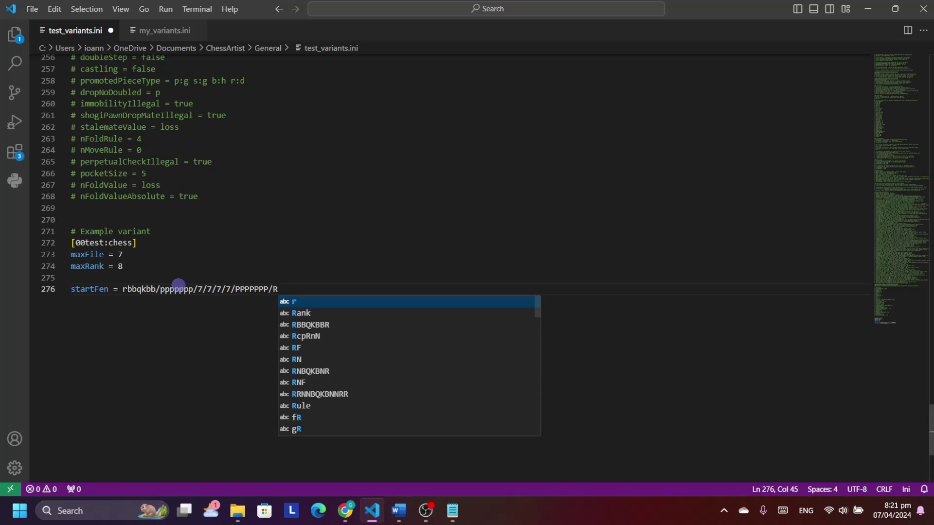
pyautogui.press('Down')
pyautogui.press('Down')
pyautogui.press('Return')
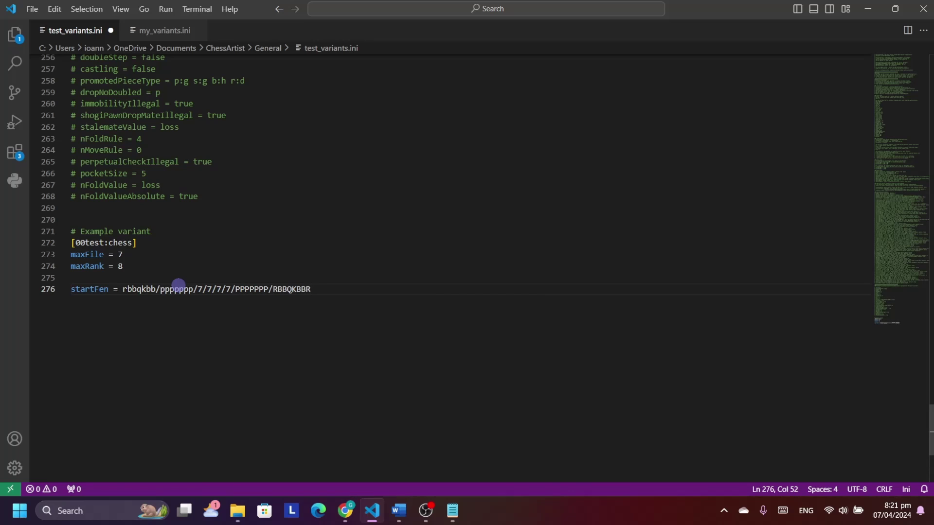
pyautogui.press('BackSpace')
pyautogui.hotkey('ctrl', 's')
# Step: Switch to Fairyground, reload the page, load test_variants.ini as the variants.ini file, and show the 00test starting position
pyautogui.moveTo(345, 510)
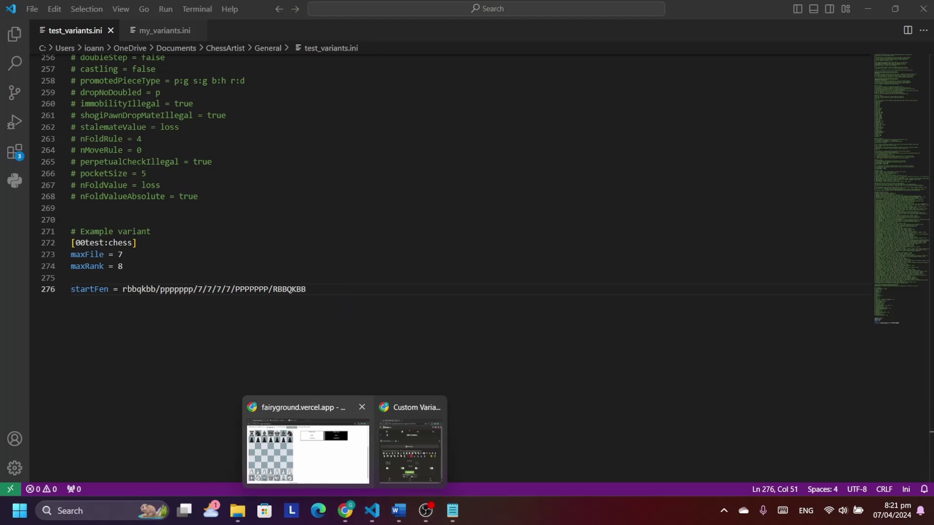
pyautogui.click(302, 437)
pyautogui.scroll(5, 291, 209)
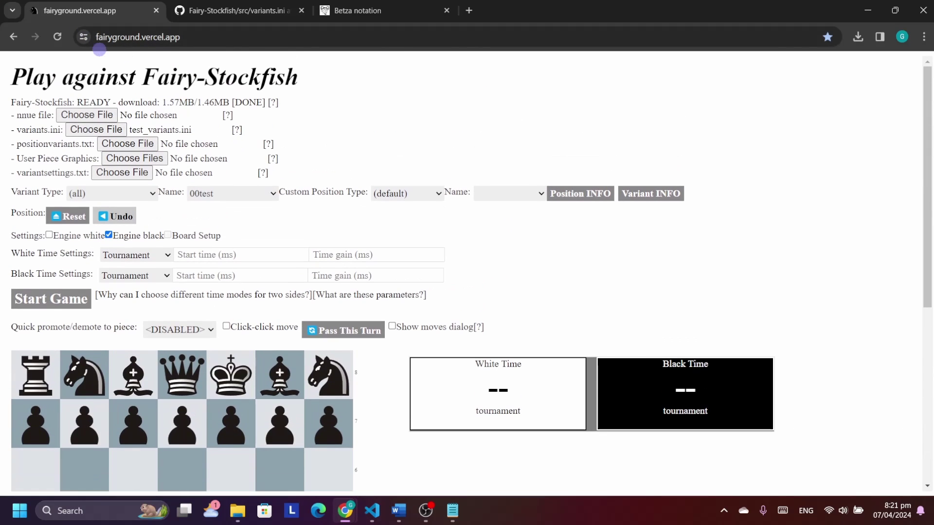
pyautogui.click(59, 36)
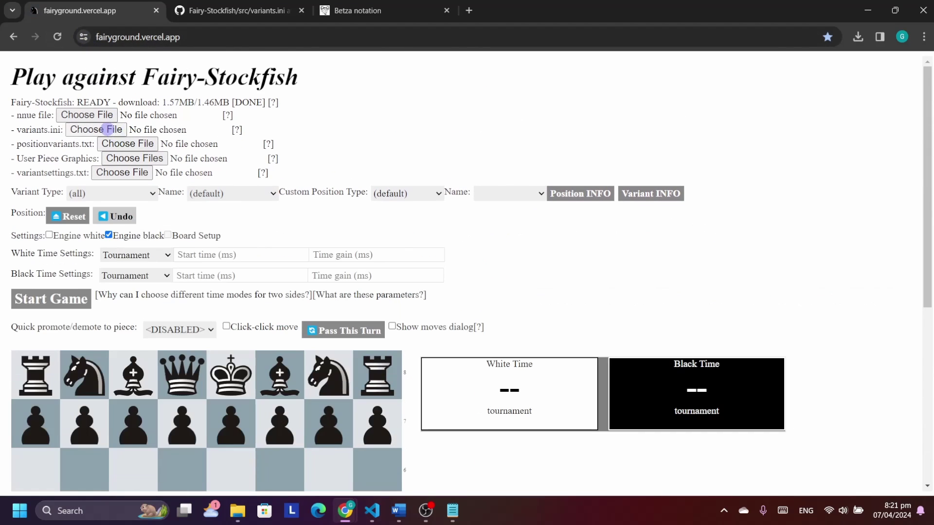
pyautogui.click(119, 130)
pyautogui.doubleClick(320, 416)
pyautogui.scroll(-5, 423, 375)
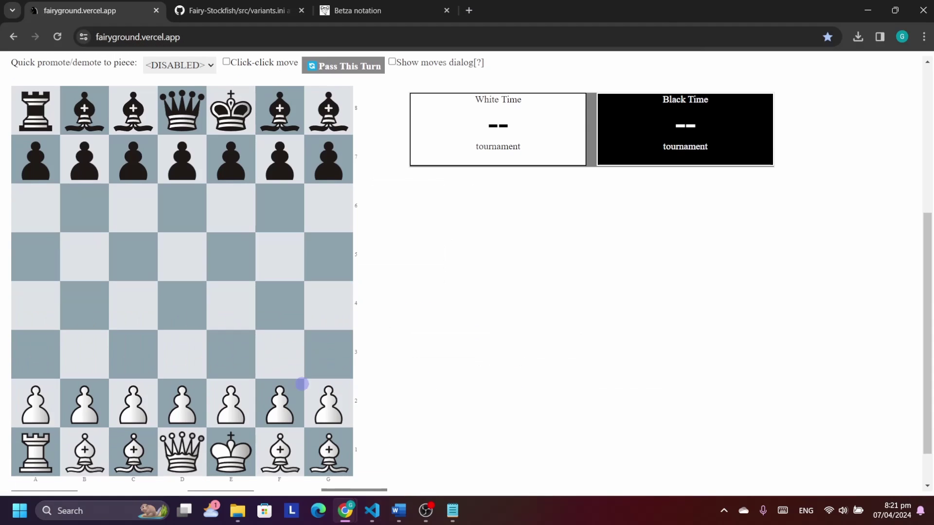
# Step: Circle the white bishops on b1, c1, f1 and g1 to point out the starting layout, and clear the circles
pyautogui.rightClick(85, 461)
pyautogui.rightClick(131, 454)
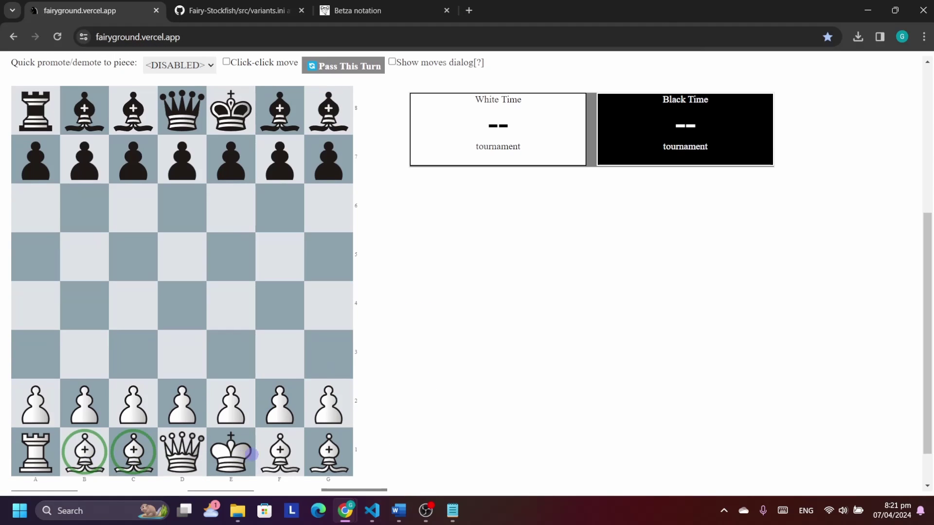
pyautogui.rightClick(273, 453)
pyautogui.rightClick(325, 455)
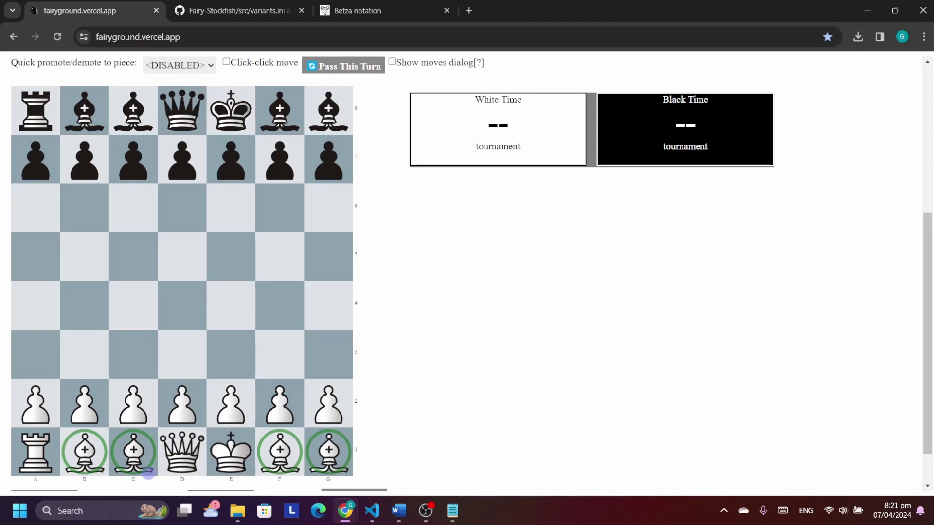
pyautogui.click(311, 346)
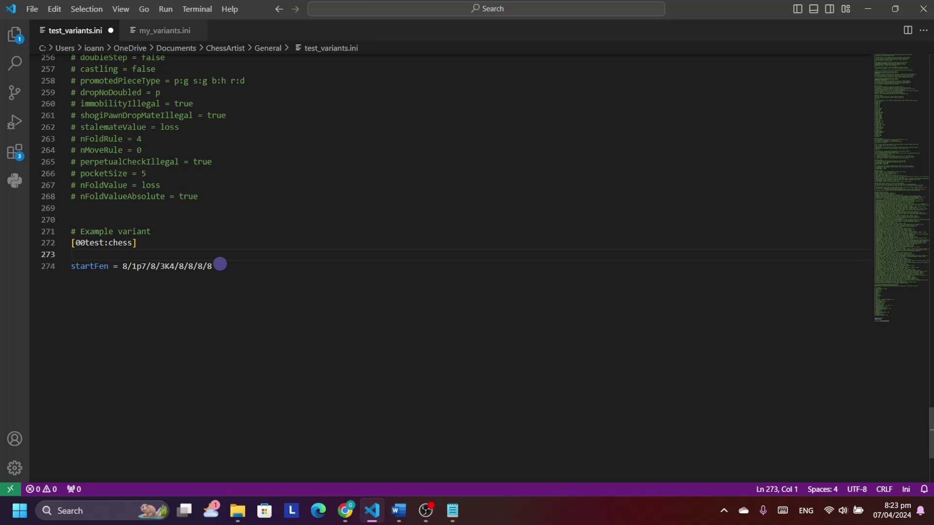
# Step: Highlight the startFen value, switch to Fairyground, and try moving the white king from d5 to d6 and the black pawn to b6
pyautogui.moveTo(217, 266); pyautogui.dragTo(118, 266)
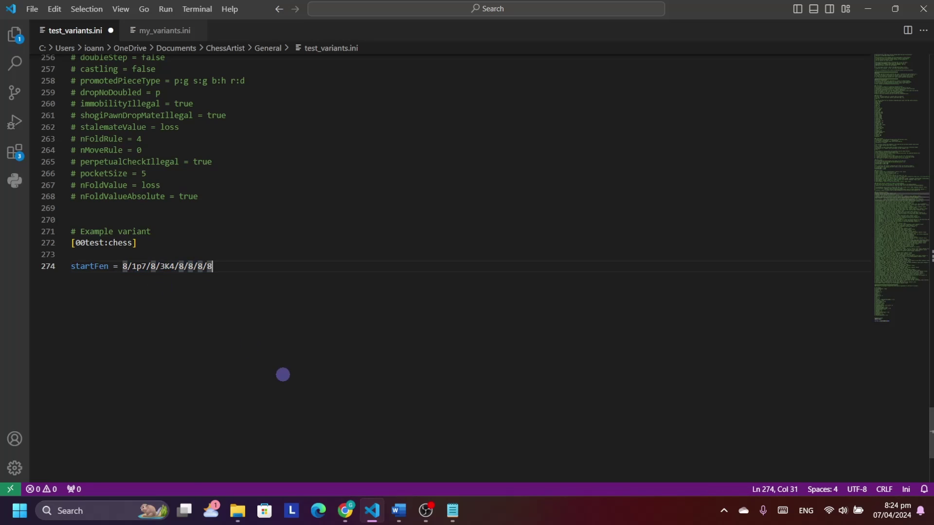
pyautogui.click(345, 511)
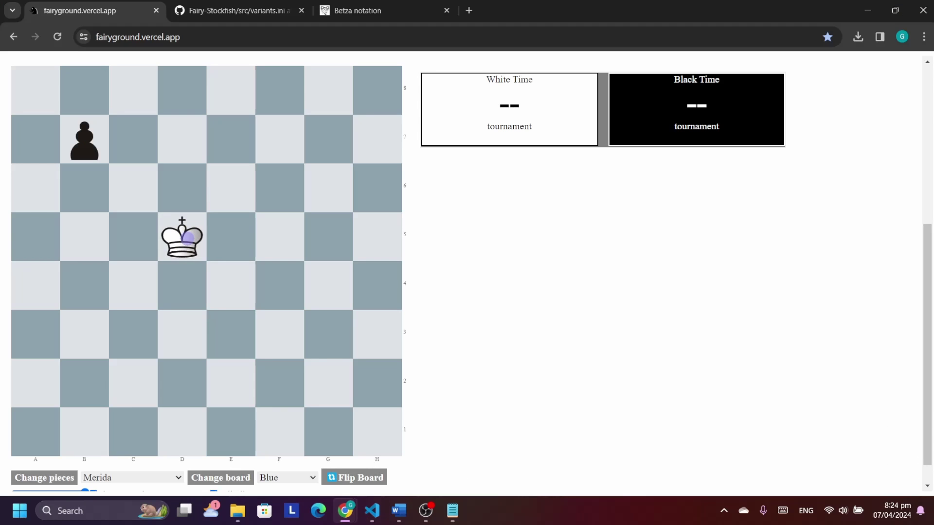
pyautogui.moveTo(186, 236); pyautogui.dragTo(189, 190)
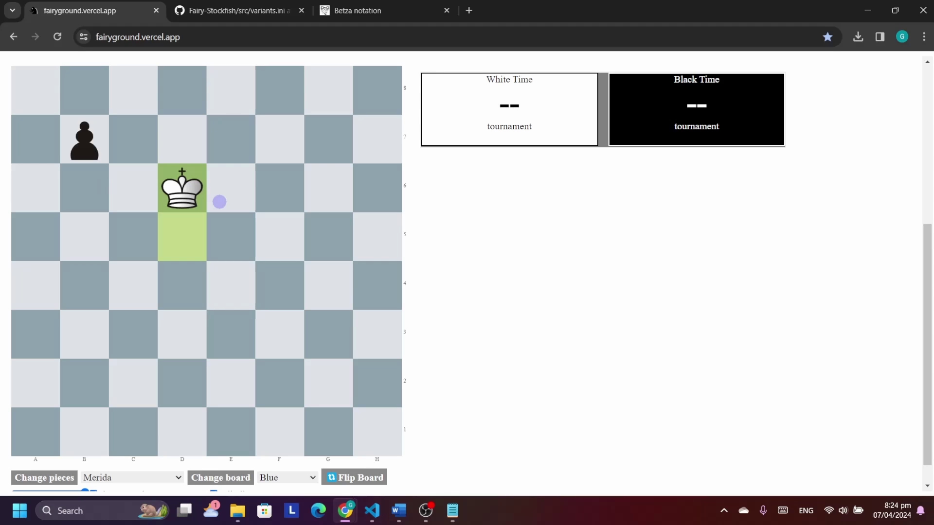
pyautogui.moveTo(83, 137); pyautogui.dragTo(81, 193)
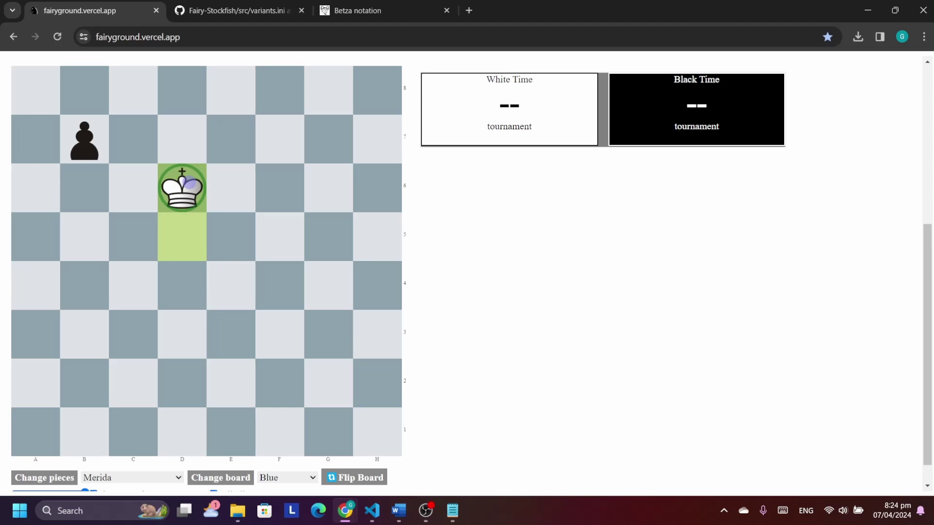
# Step: Return to VS Code and insert a customPiece1 entry on its own line between the [00test:chess] header and startFen
pyautogui.click(372, 511)
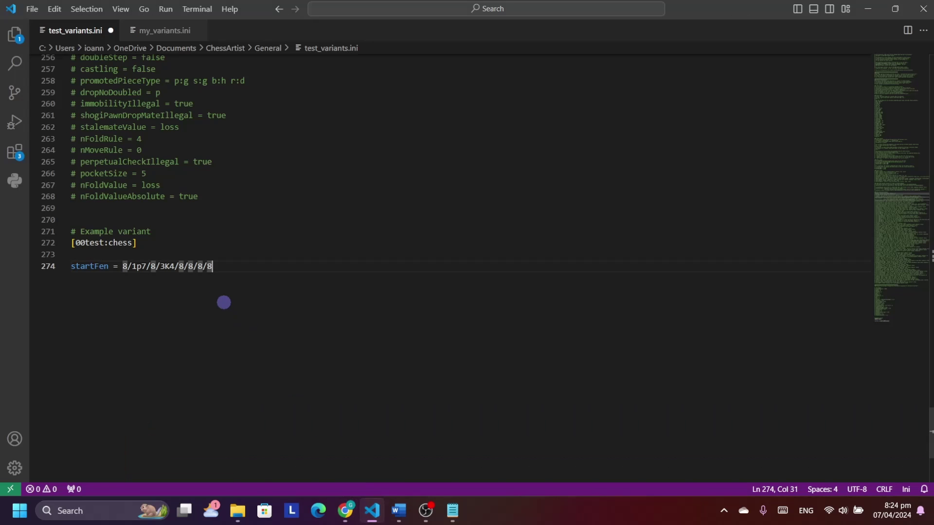
pyautogui.click(157, 253)
pyautogui.press('Return')
pyautogui.press('Return')
pyautogui.press('Up')
pyautogui.write('c')
pyautogui.press('Down')
pyautogui.press('Down')
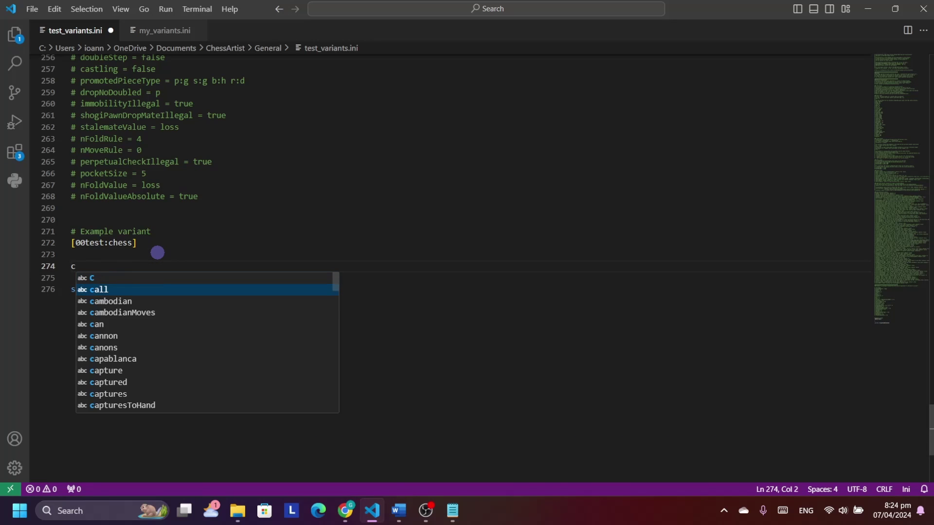
pyautogui.write('u')
pyautogui.press('Down')
pyautogui.press('Return')
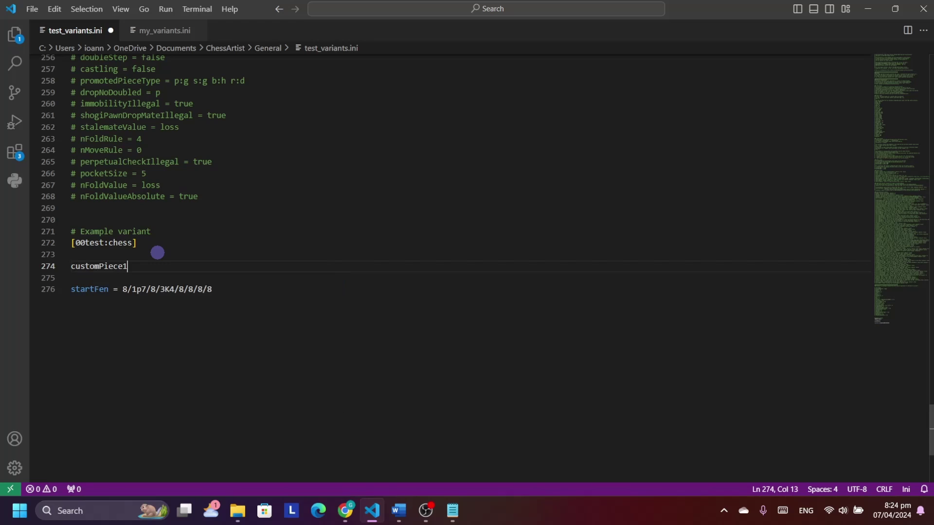
# Step: Begin the customPiece1 value with the piece letter "k:"
pyautogui.write('=')
pyautogui.write('k')
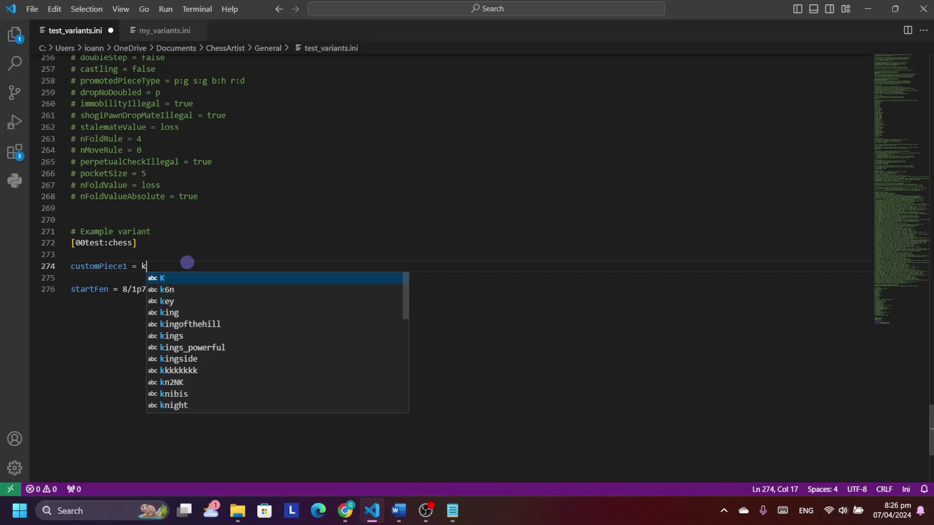
pyautogui.write(':')
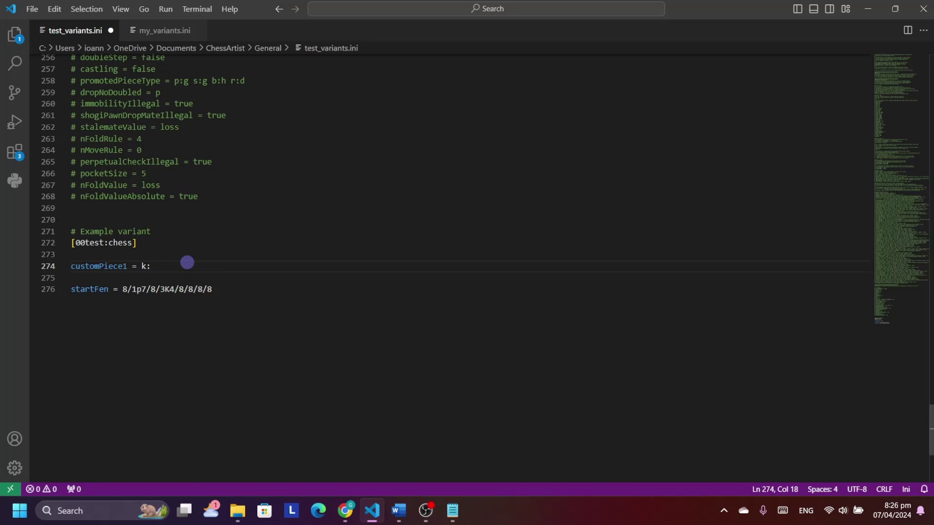
# Step: Switch to the Betza notation page and examine the moves-of-atoms table, marking the centre piece and the atoms around it
pyautogui.hotkey('alt', 'Tab')
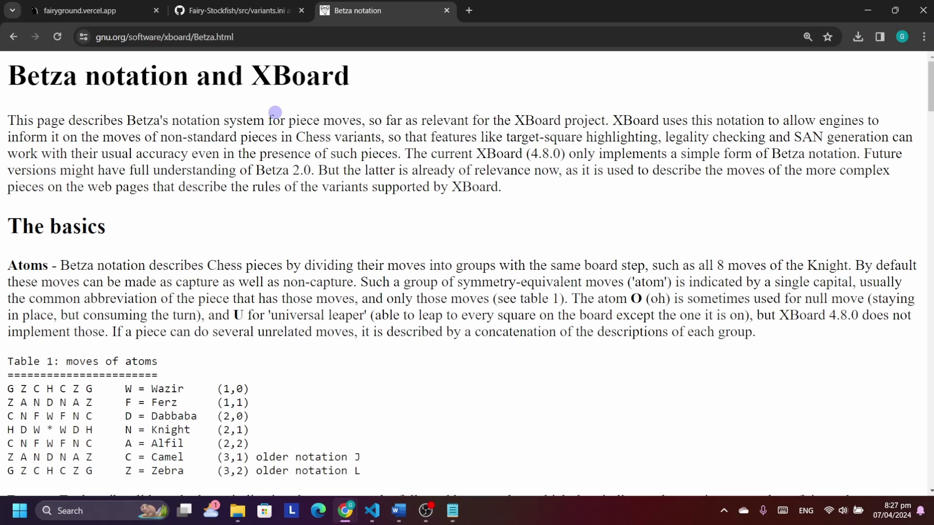
pyautogui.scroll(-2, 240, 212)
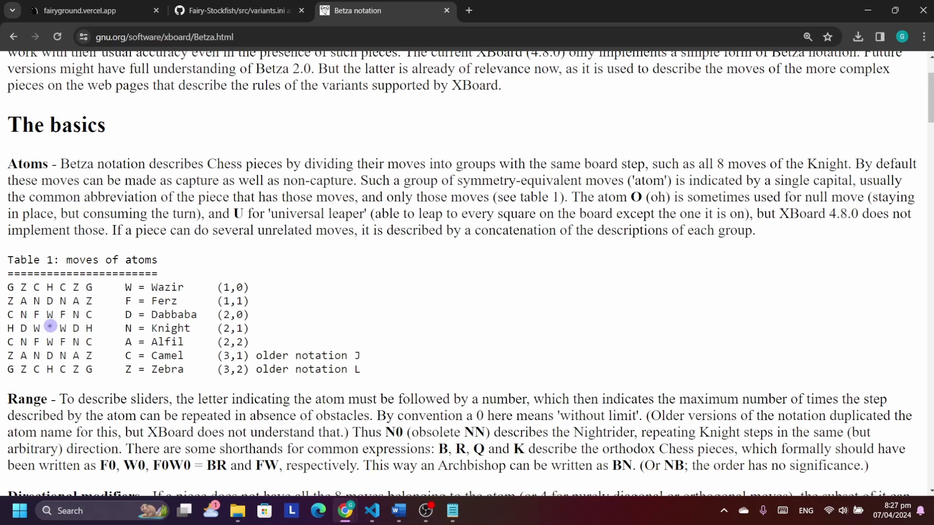
pyautogui.doubleClick(49, 327)
pyautogui.click(50, 329)
pyautogui.doubleClick(50, 328)
pyautogui.click(49, 327)
pyautogui.moveTo(67, 315)
pyautogui.mouseDown()
pyautogui.moveTo(51, 314)
pyautogui.moveTo(62, 327)
pyautogui.moveTo(60, 315)
pyautogui.mouseUp()
pyautogui.click(48, 339)
# Step: Return to VS Code, complete the customPiece1 value as "k:FW", and save test_variants.ini
pyautogui.click(372, 510)
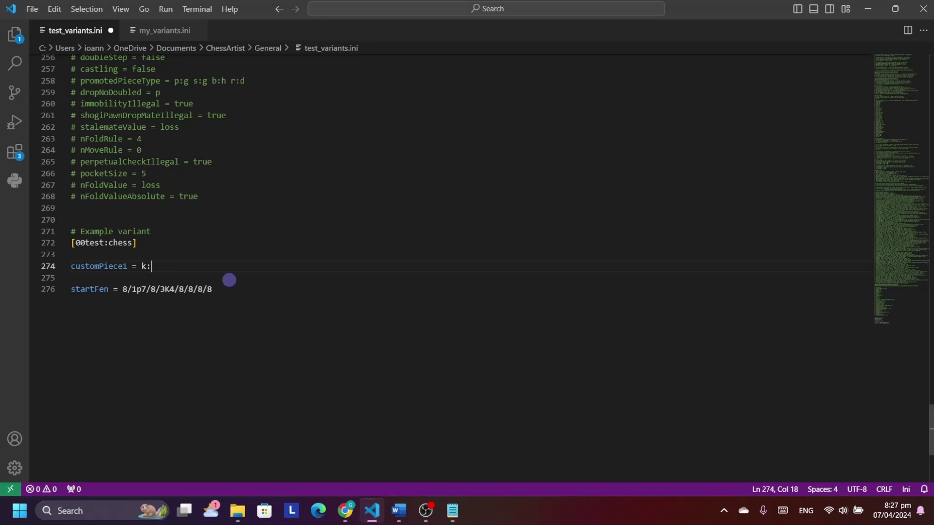
pyautogui.press('capslock')
pyautogui.write('WF')
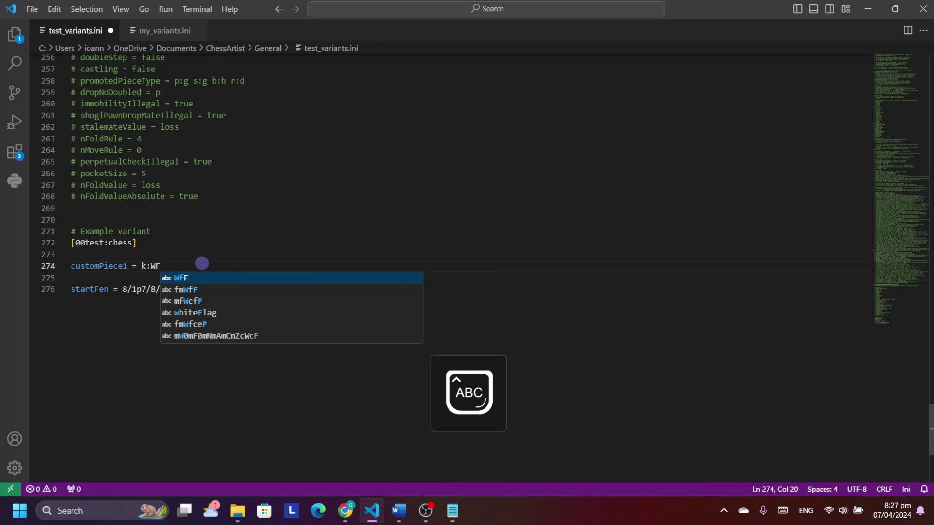
pyautogui.press('BackSpace')
pyautogui.press('BackSpace')
pyautogui.write('FW')
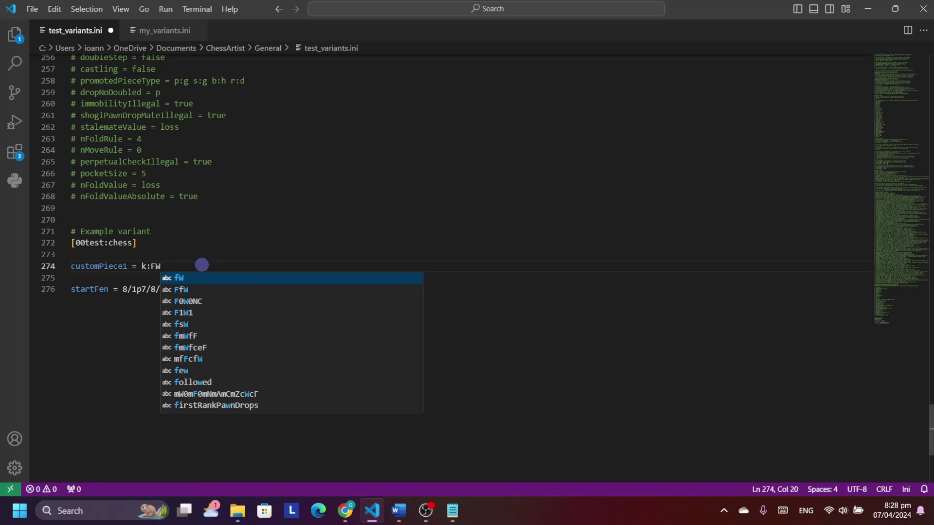
pyautogui.hotkey('ctrl', 's')
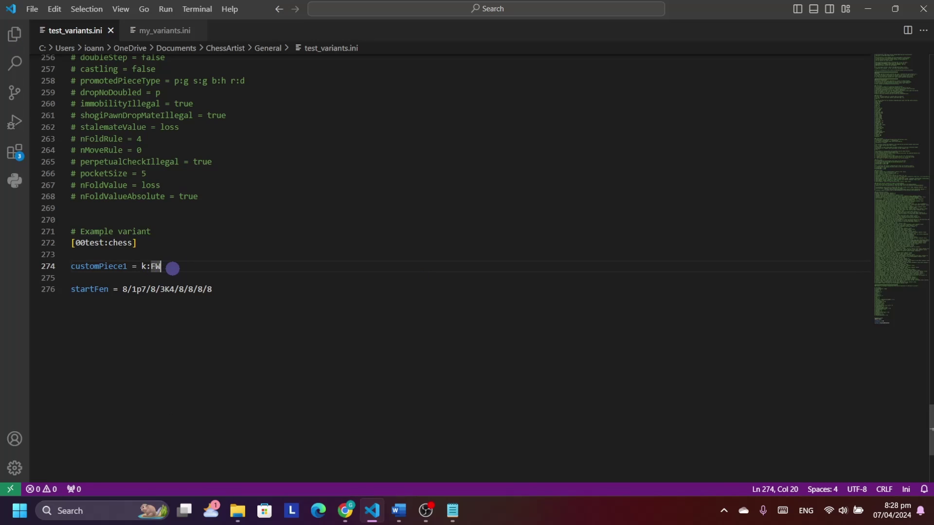
# Step: Switch to Fairyground and test the FW king: move it from d5 to c6, advance the black pawn to b6, and capture it
pyautogui.click(345, 510)
pyautogui.moveTo(182, 256); pyautogui.dragTo(127, 210)
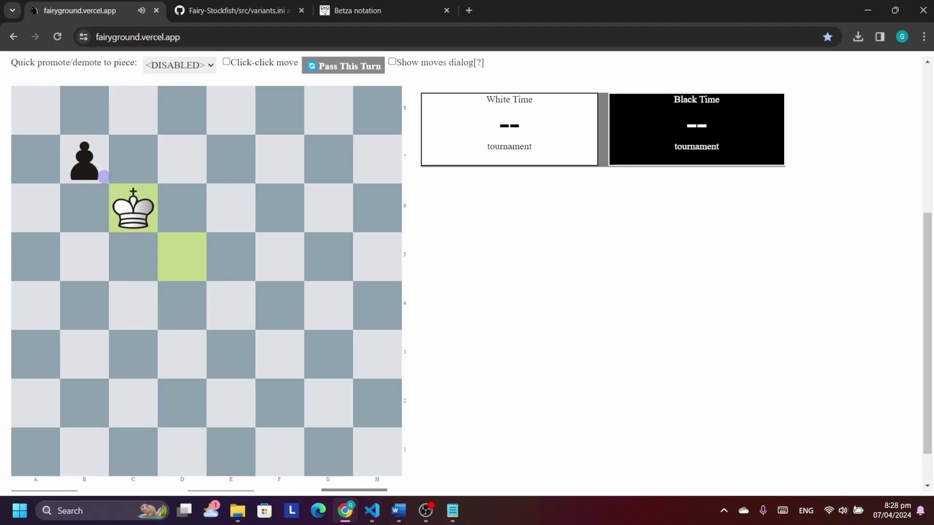
pyautogui.click(127, 210)
pyautogui.moveTo(85, 162); pyautogui.dragTo(122, 195)
pyautogui.click(124, 195)
pyautogui.moveTo(86, 163); pyautogui.dragTo(85, 212)
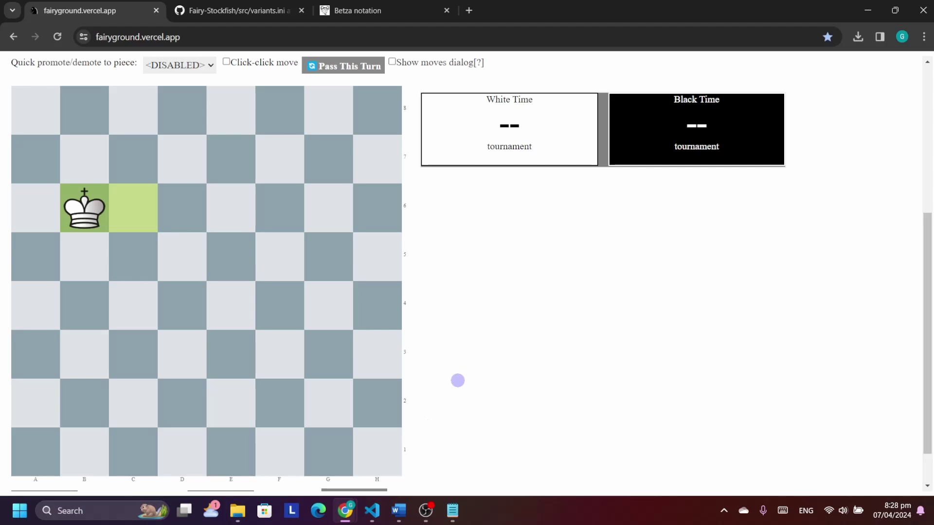
# Step: Return to VS Code, change the customPiece1 value to "k:W", and save test_variants.ini
pyautogui.click(372, 511)
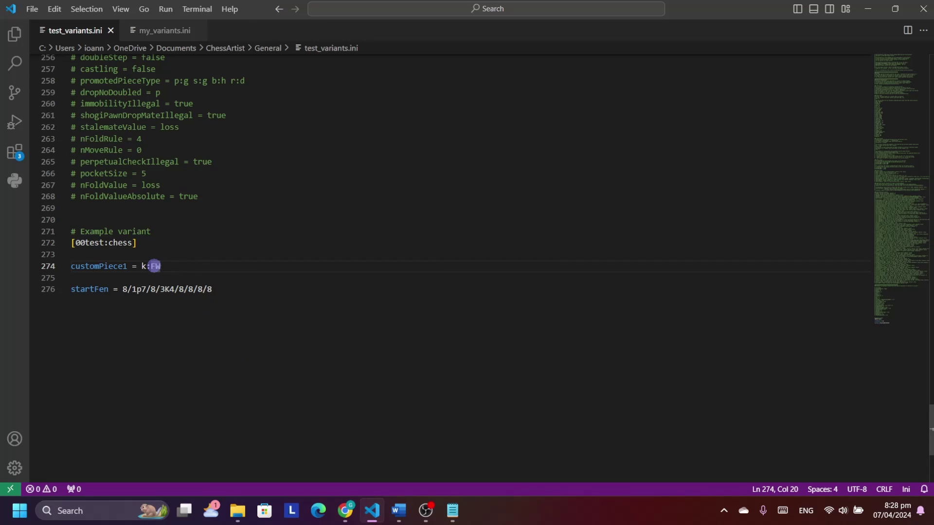
pyautogui.click(155, 266)
pyautogui.press('BackSpace')
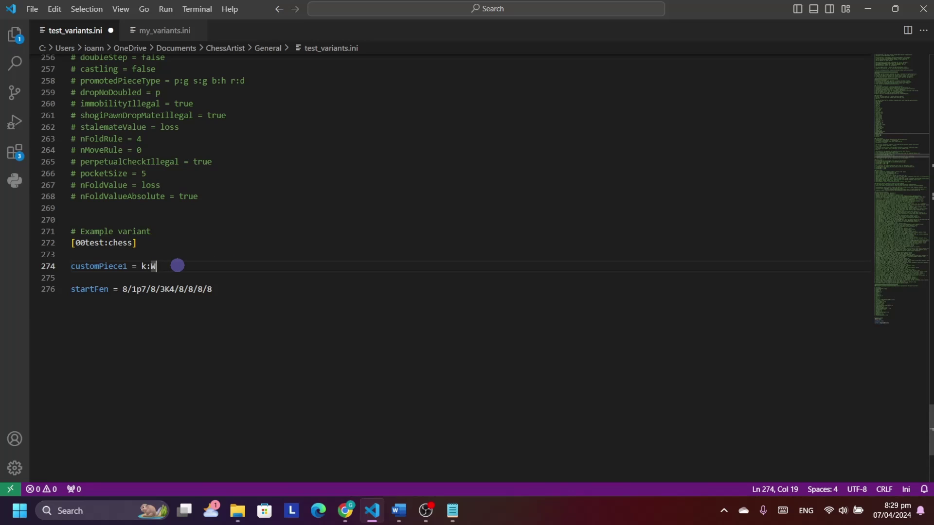
pyautogui.hotkey('ctrl', 's')
# Step: On Fairyground, move the W king from d5 to d6 and the black pawn to b6, and try sending the king to d1
pyautogui.click(345, 511)
pyautogui.click(307, 450)
pyautogui.moveTo(181, 257); pyautogui.dragTo(170, 204)
pyautogui.moveTo(89, 172); pyautogui.dragTo(86, 215)
pyautogui.moveTo(175, 209); pyautogui.dragTo(188, 451)
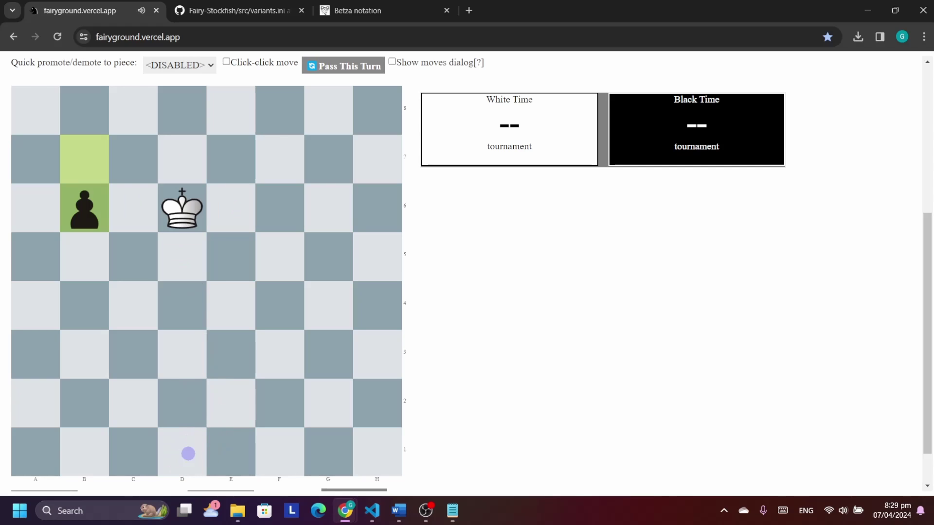
pyautogui.moveTo(184, 210); pyautogui.dragTo(189, 465)
# Step: Change the customPiece1 value to "k:W0" in VS Code, save the file, and return to the 00test board on Fairyground
pyautogui.click(372, 512)
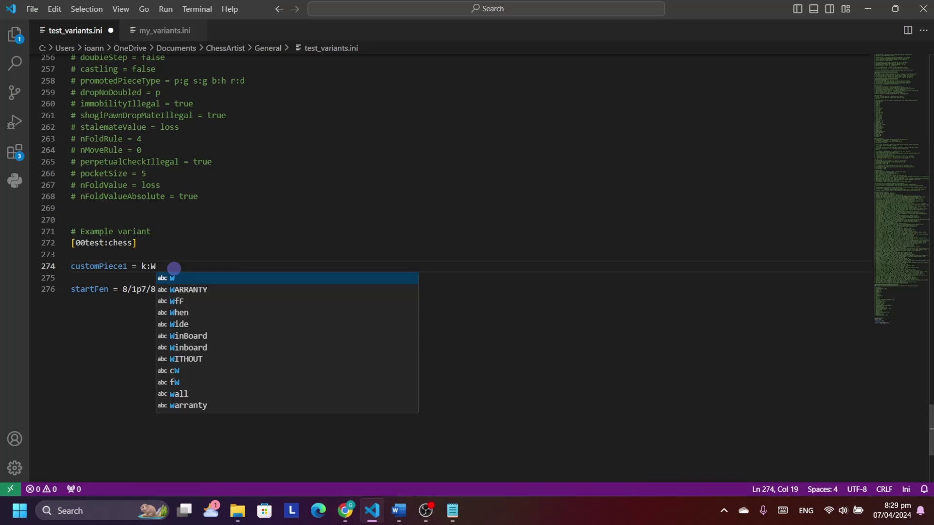
pyautogui.write('0')
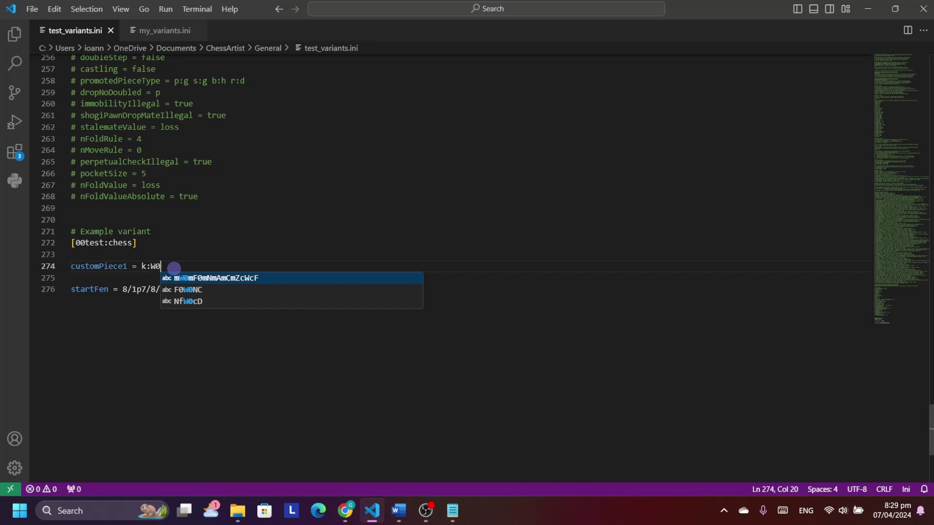
pyautogui.click(346, 510)
pyautogui.scroll(-4, 310, 384)
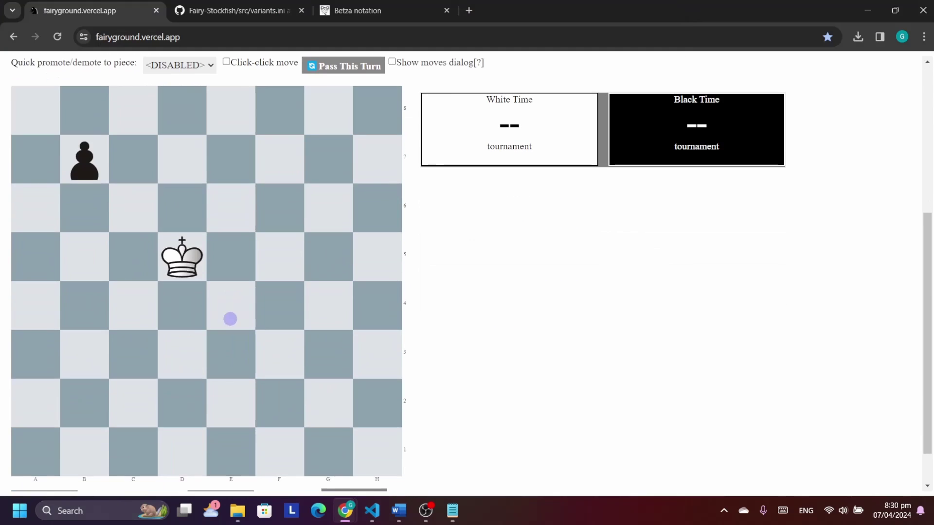
# Step: Test the W0 king by moving it from d5 to d8, advancing the black pawn to b6, and moving the king to h8
pyautogui.moveTo(185, 267); pyautogui.dragTo(183, 110)
pyautogui.moveTo(86, 164); pyautogui.dragTo(85, 209)
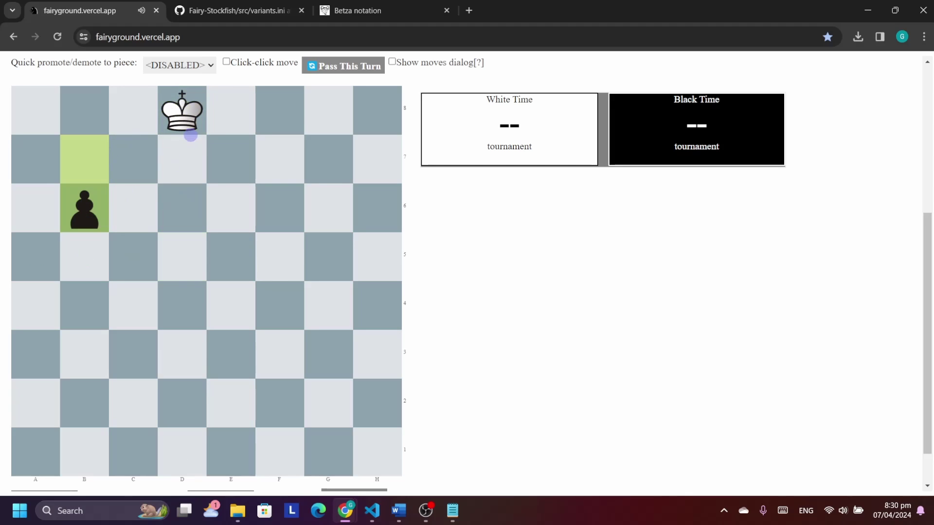
pyautogui.moveTo(189, 129); pyautogui.dragTo(372, 111)
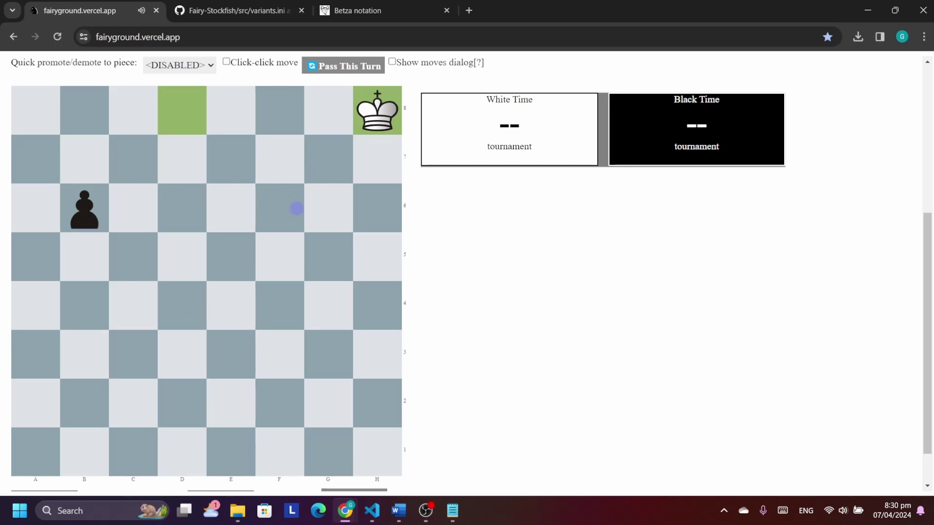
# Step: Switch to the Betza notation page and examine the G atom in the corner of the moves-of-atoms table
pyautogui.hotkey('ctrl', '3')
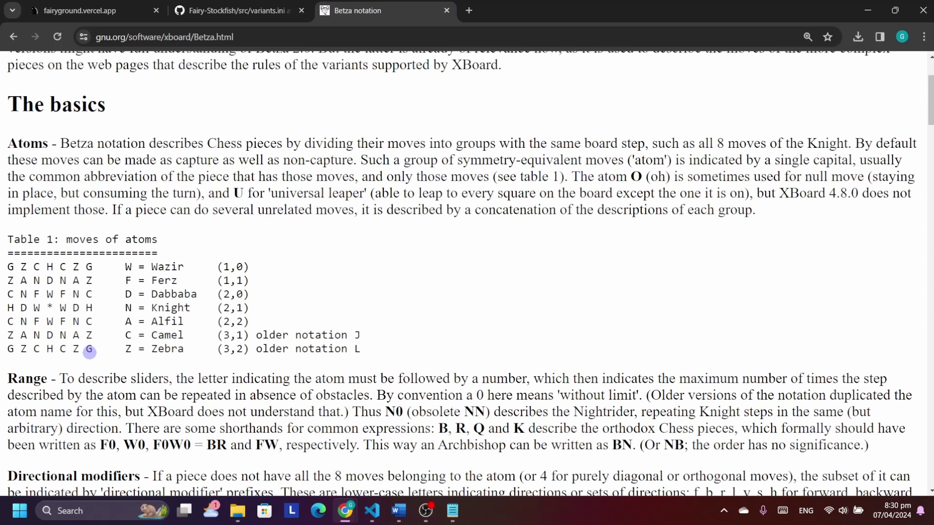
pyautogui.moveTo(94, 349); pyautogui.dragTo(83, 349)
pyautogui.click(96, 350)
# Step: Return to VS Code, replace the W0 move of customPiece1 so the value reads "k:G", and save test_variants.ini
pyautogui.click(381, 511)
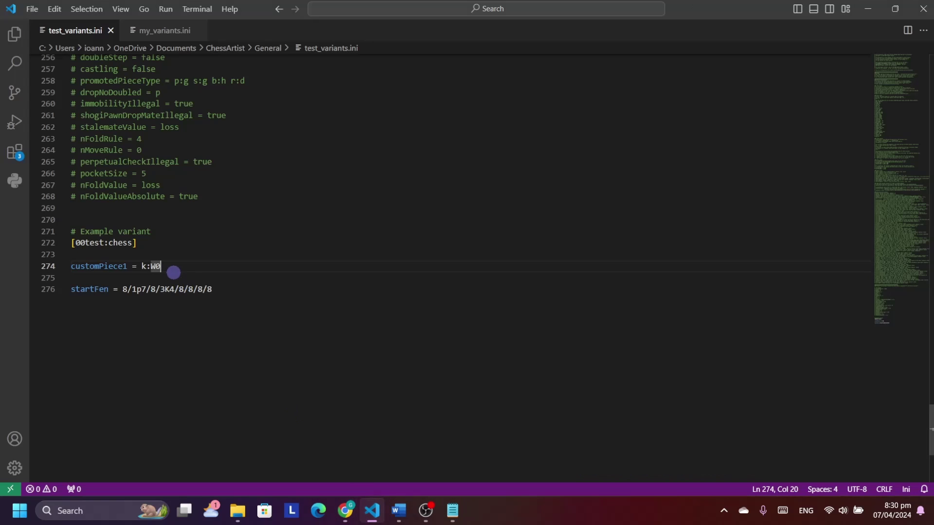
pyautogui.press('BackSpace')
pyautogui.press('BackSpace')
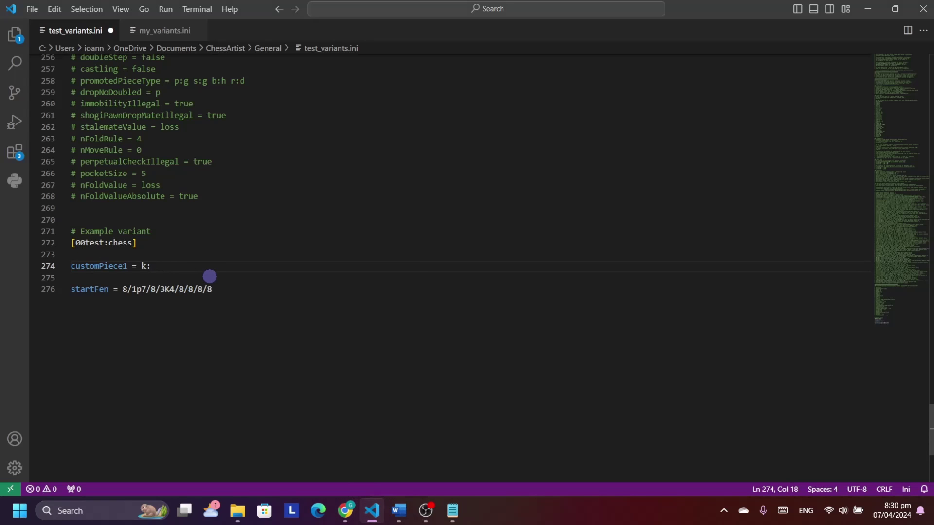
pyautogui.hotkey('ctrl', 'space')
pyautogui.press('Escape')
pyautogui.hotkey('ctrl', 'space')
pyautogui.press('Escape')
pyautogui.write('G')
pyautogui.hotkey('ctrl', 's')
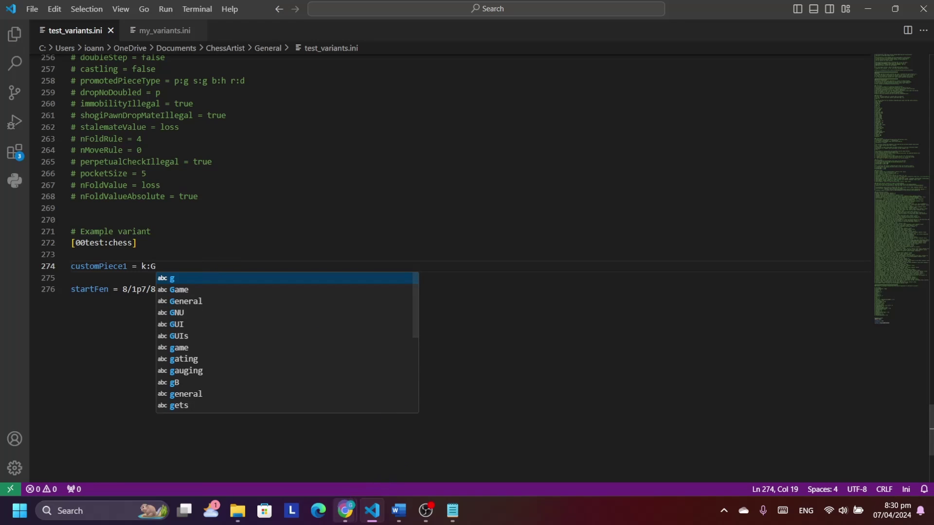
# Step: Switch to Fairyground, reload the page, load test_variants.ini as the variants.ini file, and select the 00test variant
pyautogui.click(346, 510)
pyautogui.click(306, 435)
pyautogui.click(80, 10)
pyautogui.click(58, 36)
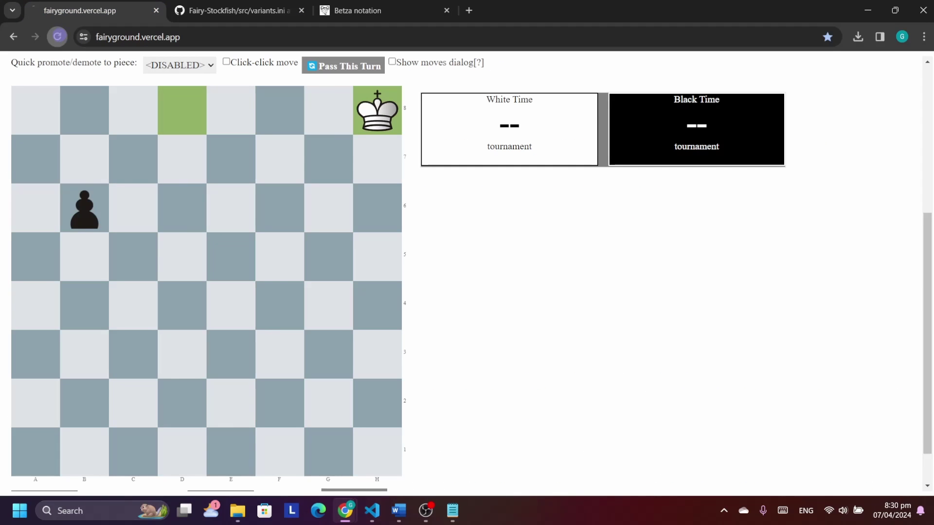
pyautogui.click(233, 193)
pyautogui.click(204, 218)
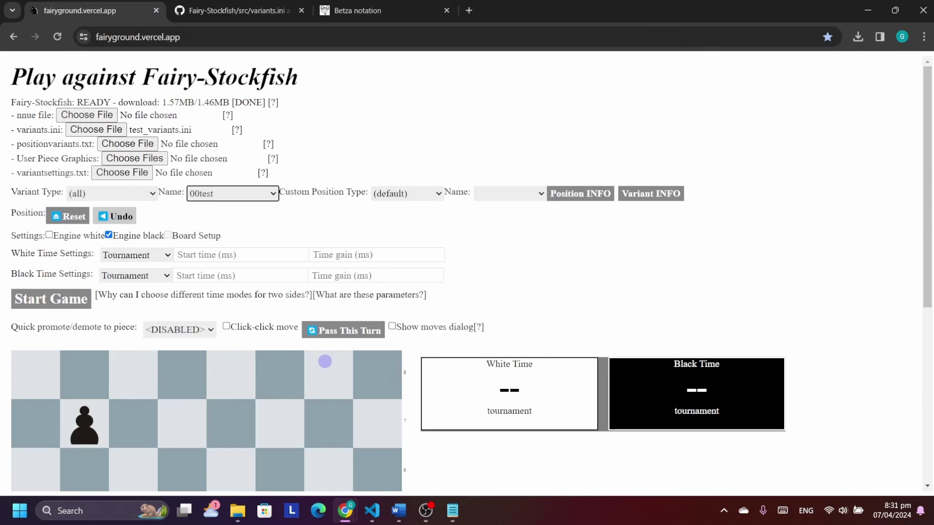
# Step: Try moving the G king diagonally from d5 towards f3, and return to the atom table on the Betza notation page
pyautogui.scroll(-5, 325, 361)
pyautogui.moveTo(182, 278); pyautogui.dragTo(279, 360)
pyautogui.hotkey('ctrl', 'shift', 'Tab')
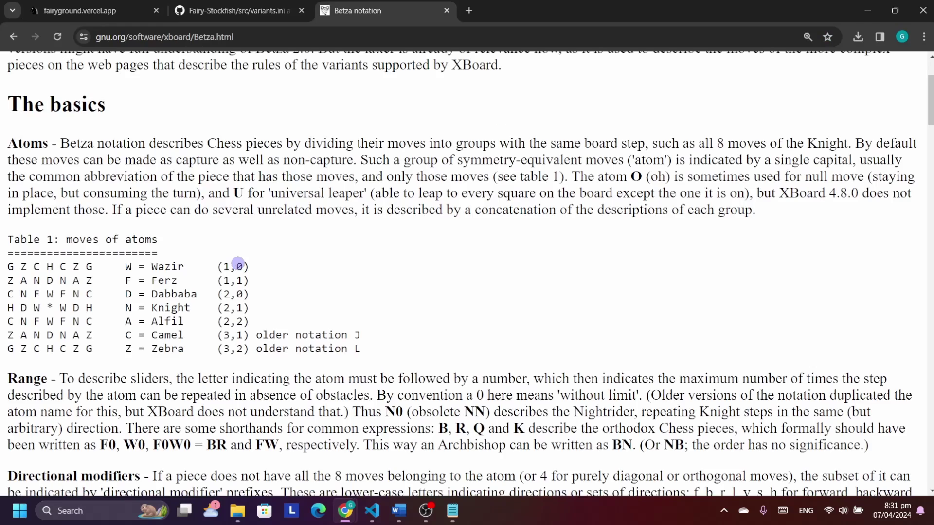
# Step: Read the range, directional, modality and advanced modifier sections on the Betza notation page
pyautogui.scroll(-5, 239, 265)
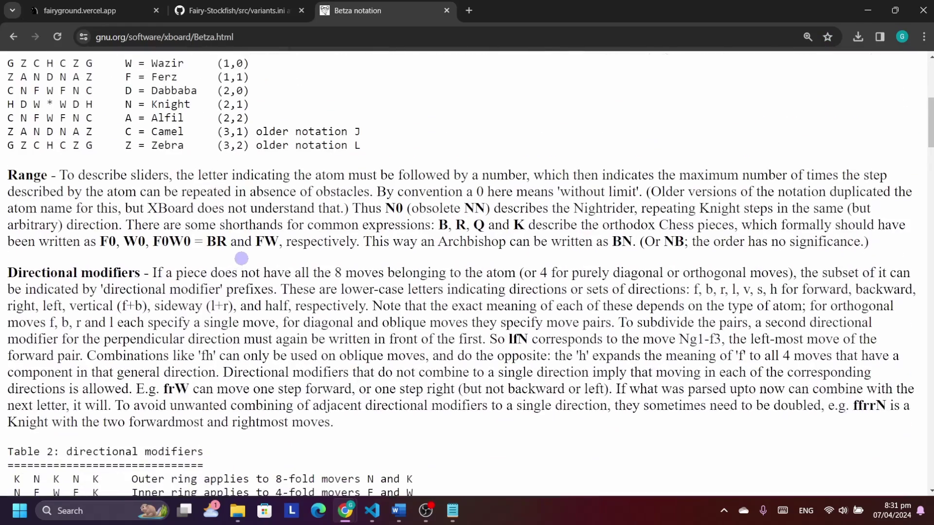
pyautogui.scroll(-3, 242, 258)
pyautogui.scroll(-7, 242, 257)
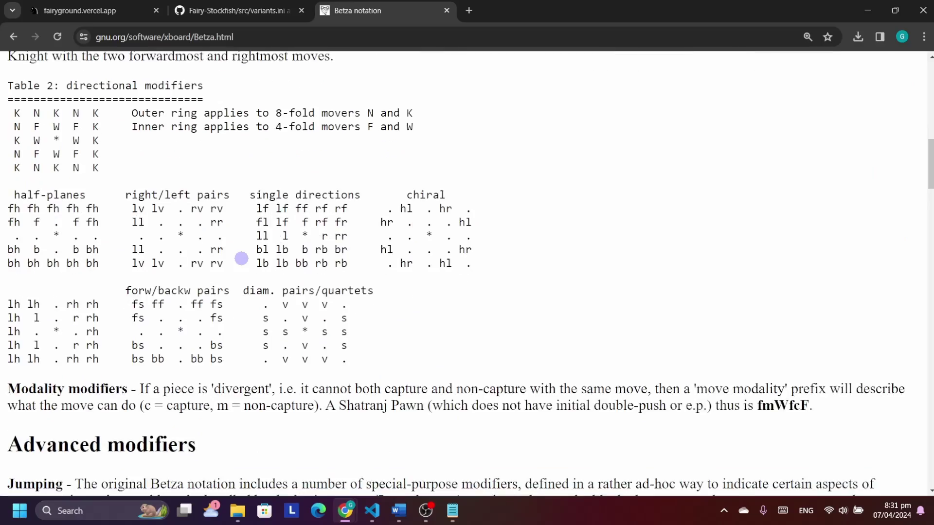
pyautogui.scroll(-8, 240, 255)
pyautogui.scroll(3, 244, 257)
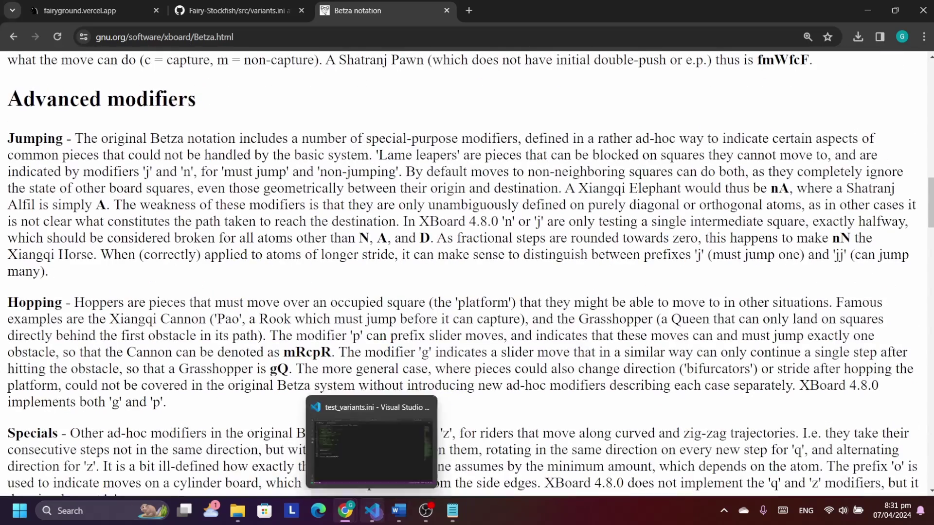
# Step: Return to VS Code and replace the G move of customPiece1 so the value reads "k:WF"
pyautogui.click(372, 510)
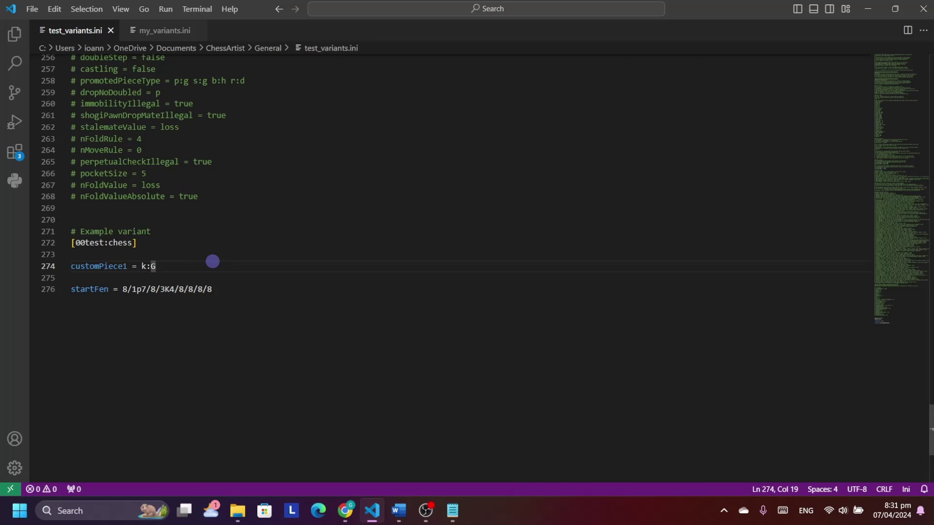
pyautogui.press('BackSpace')
pyautogui.write('WF')
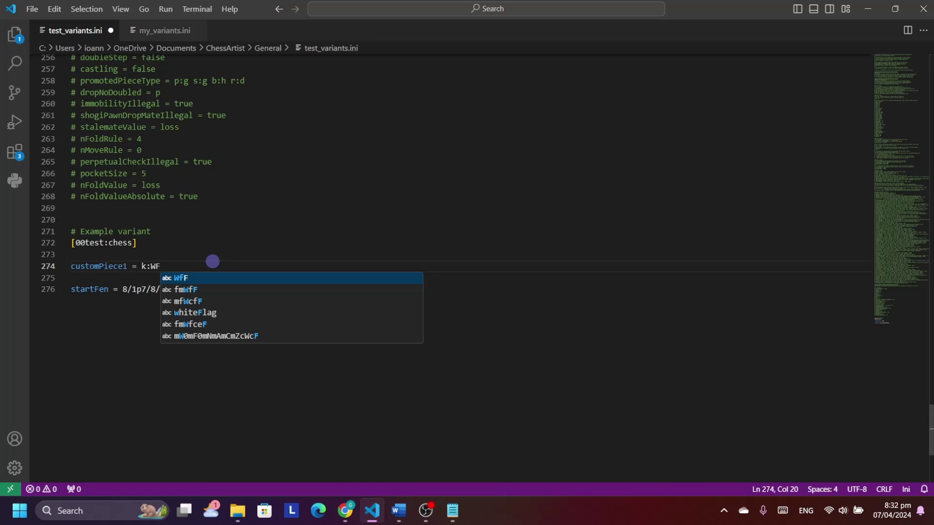
# Step: Prefix W with the non-capture modifier m and F with the capture modifier c, making customPiece1 "k:mWcF"
pyautogui.moveTo(160, 266); pyautogui.dragTo(151, 266)
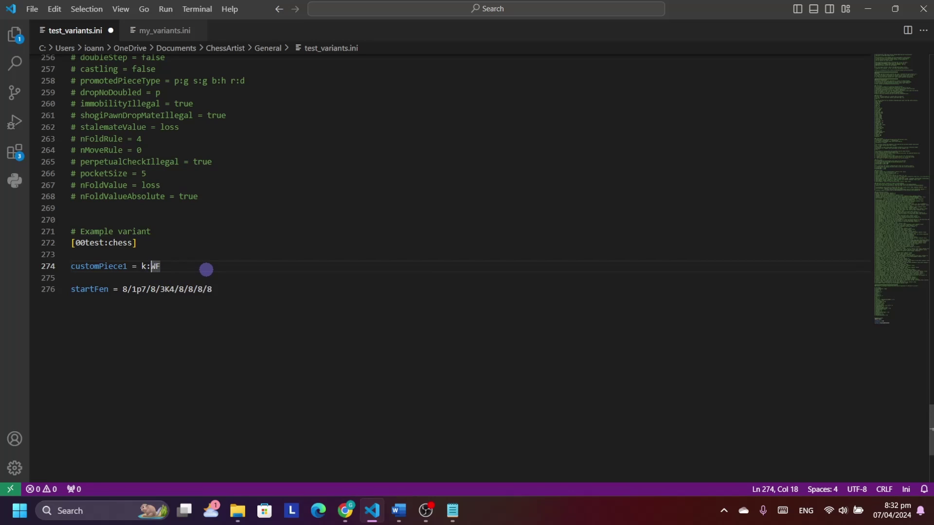
pyautogui.press('capslock')
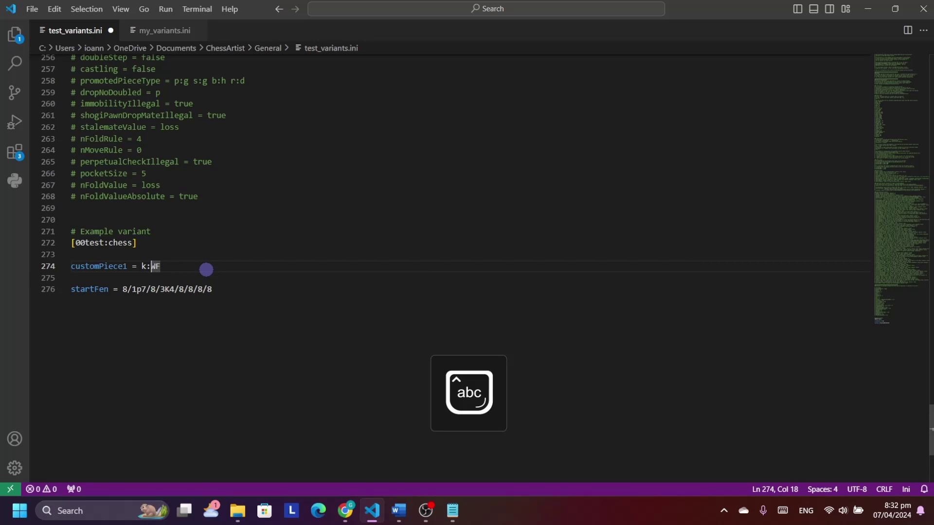
pyautogui.write('m')
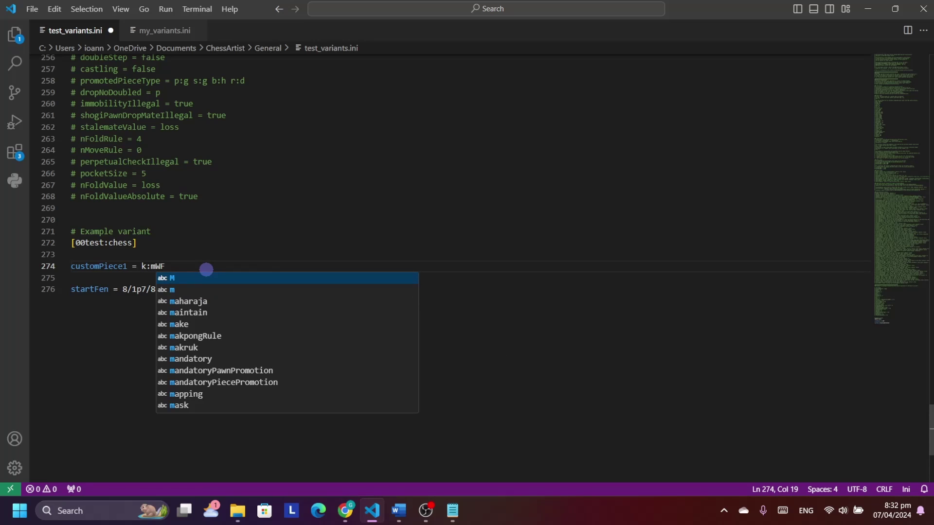
pyautogui.press('Right')
pyautogui.write('c')
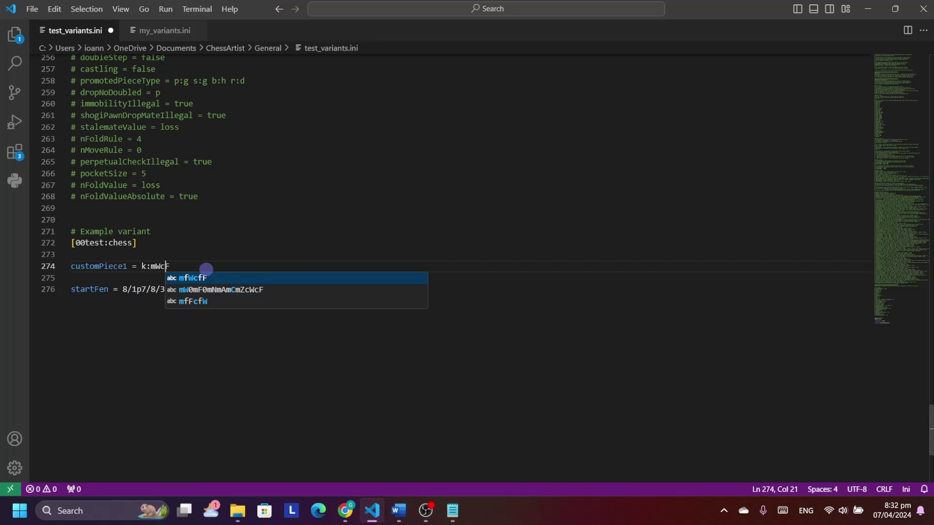
pyautogui.press('Right')
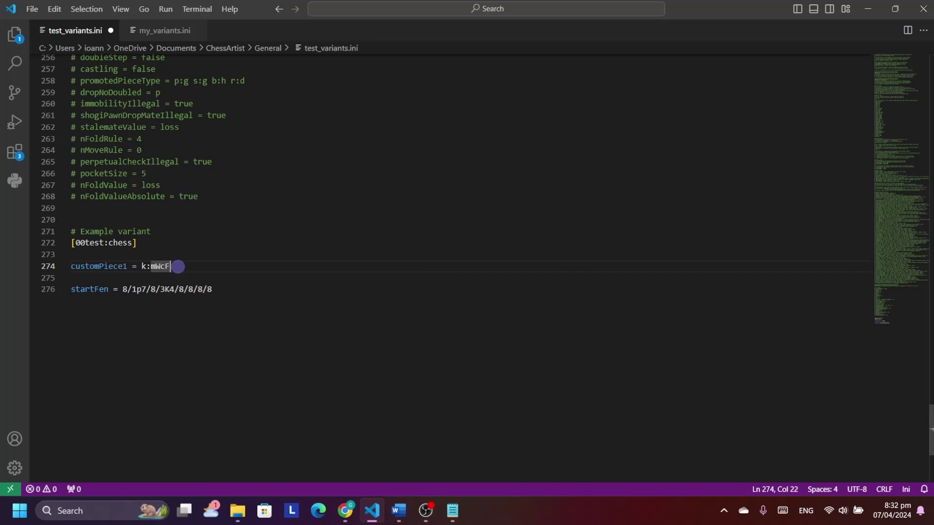
# Step: Switch to Fairyground and test the king: move it from d5 to c5, advance the black pawn to b6, and capture it diagonally
pyautogui.hotkey('alt', 'Tab')
pyautogui.moveTo(185, 257); pyautogui.dragTo(135, 255)
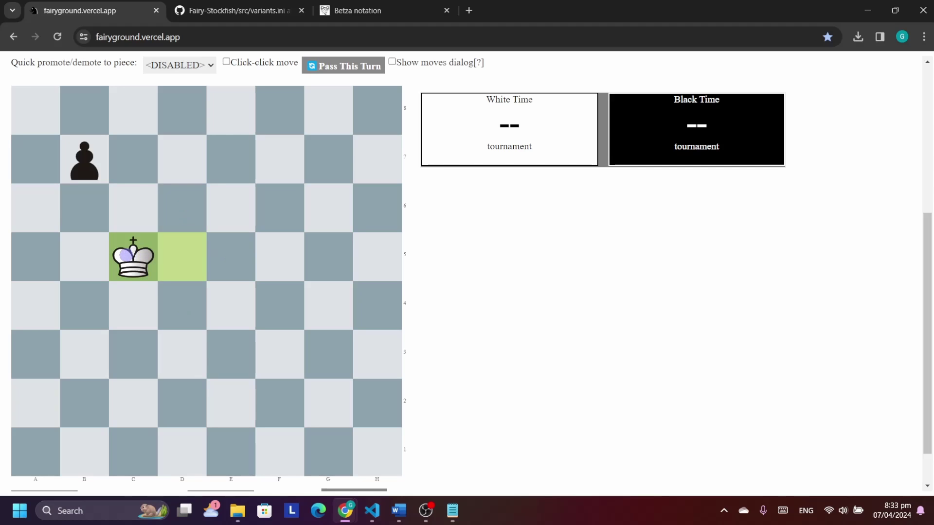
pyautogui.moveTo(81, 162); pyautogui.dragTo(97, 219)
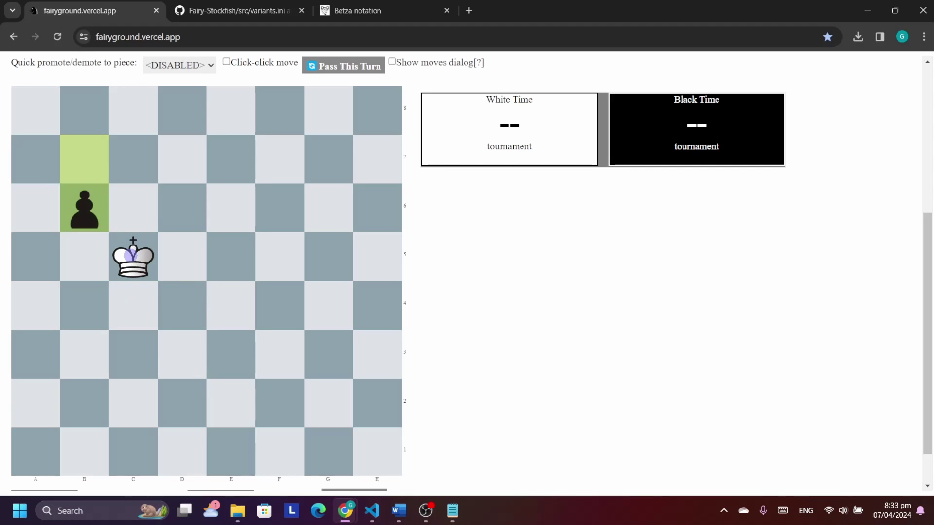
pyautogui.moveTo(132, 253)
pyautogui.mouseDown()
pyautogui.moveTo(133, 210)
pyautogui.moveTo(104, 249)
pyautogui.moveTo(172, 248)
pyautogui.moveTo(139, 270)
pyautogui.moveTo(137, 306)
pyautogui.moveTo(134, 211)
pyautogui.moveTo(86, 206)
pyautogui.mouseUp()
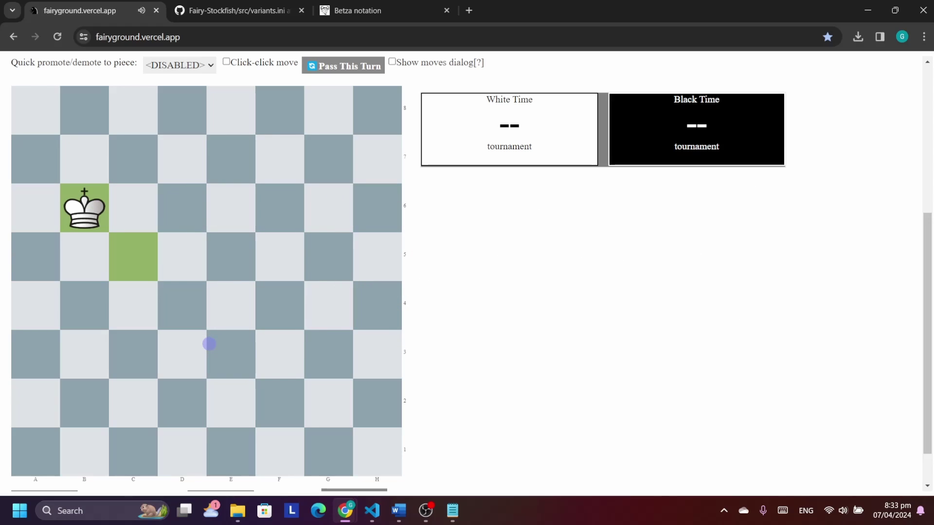
# Step: Return to test_variants.ini in VS Code and review the commented custom-piece notes and rule definition options above the 00test variant
pyautogui.hotkey('alt', 'Tab')
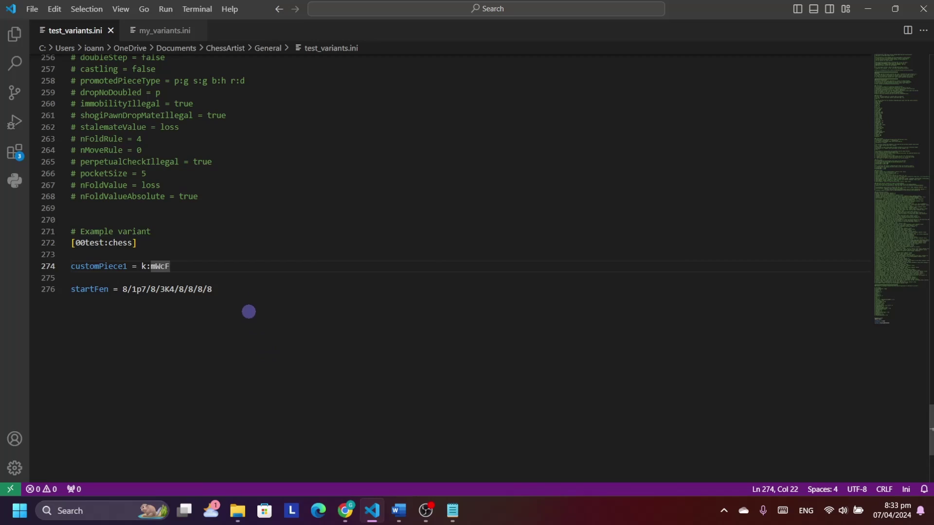
pyautogui.scroll(5, 230, 277)
pyautogui.scroll(5, 210, 347)
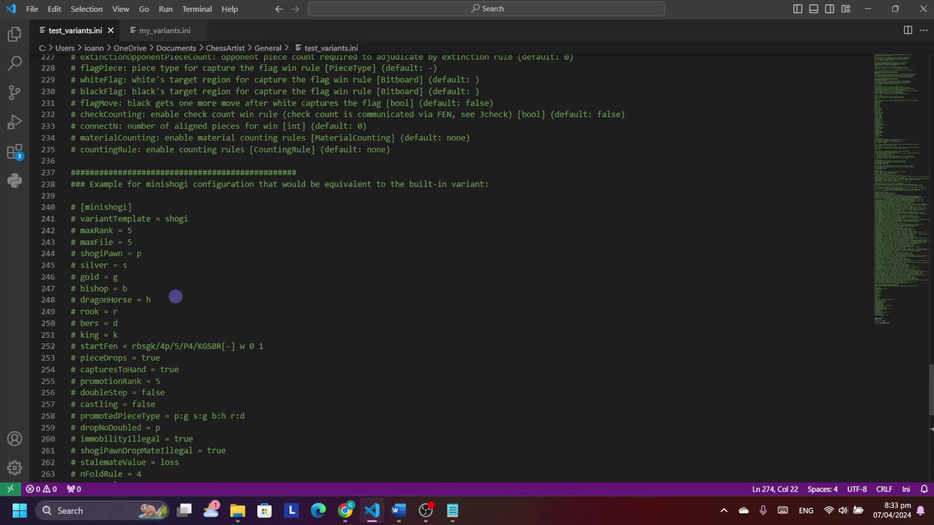
pyautogui.scroll(12, 180, 295)
pyautogui.scroll(12, 189, 289)
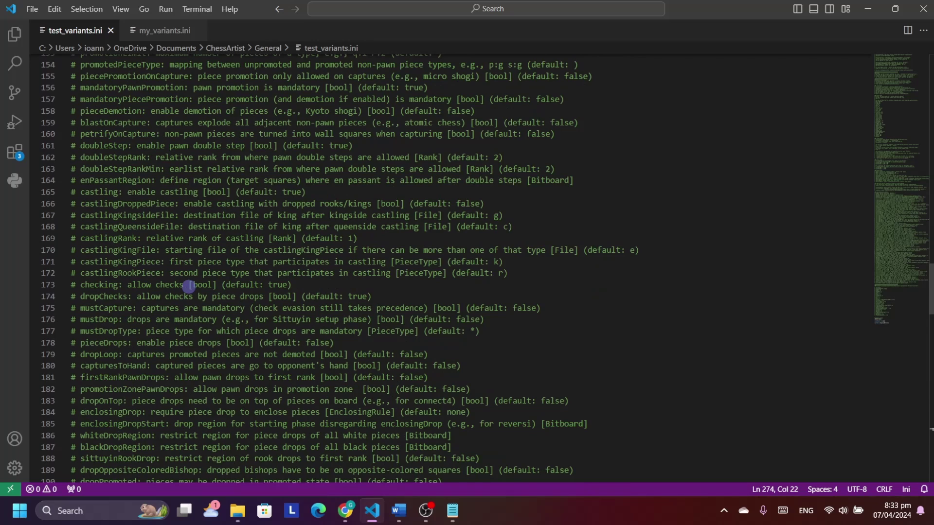
pyautogui.scroll(20, 189, 287)
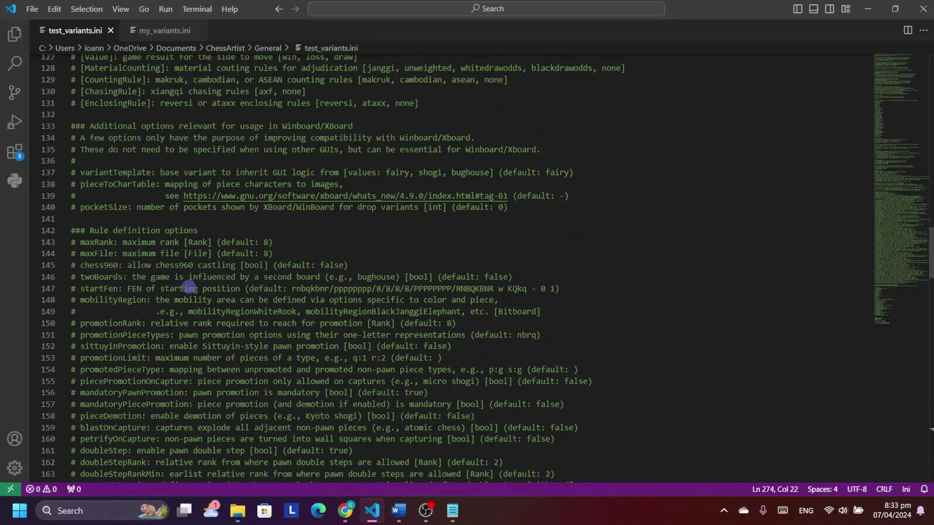
pyautogui.scroll(6, 190, 288)
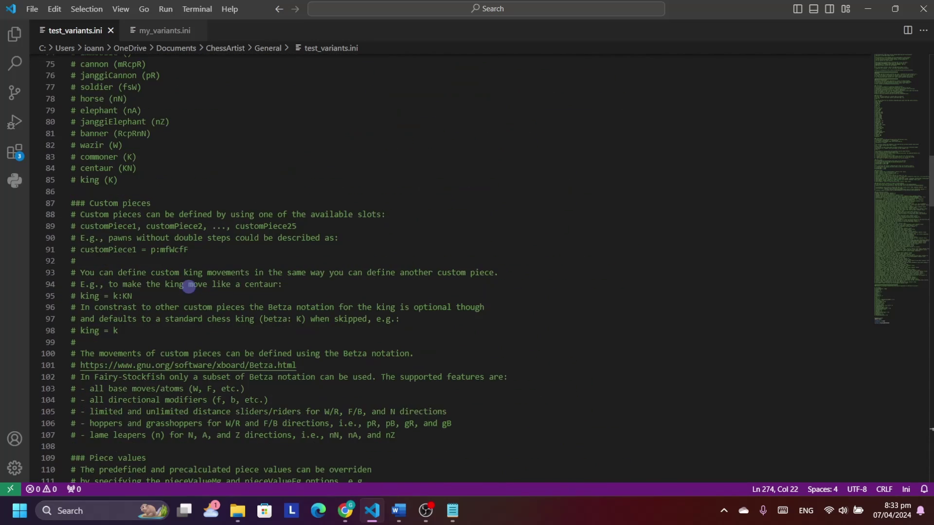
pyautogui.scroll(-19, 189, 287)
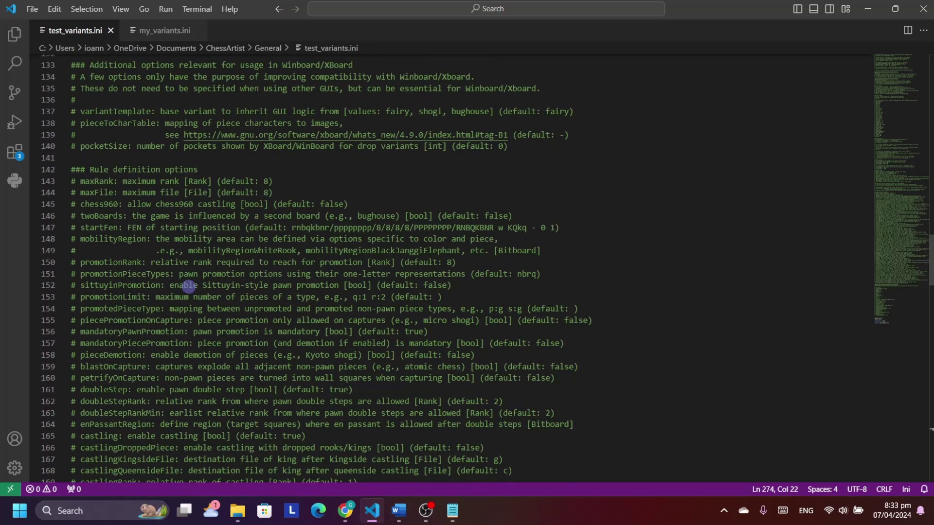
pyautogui.scroll(-18, 189, 286)
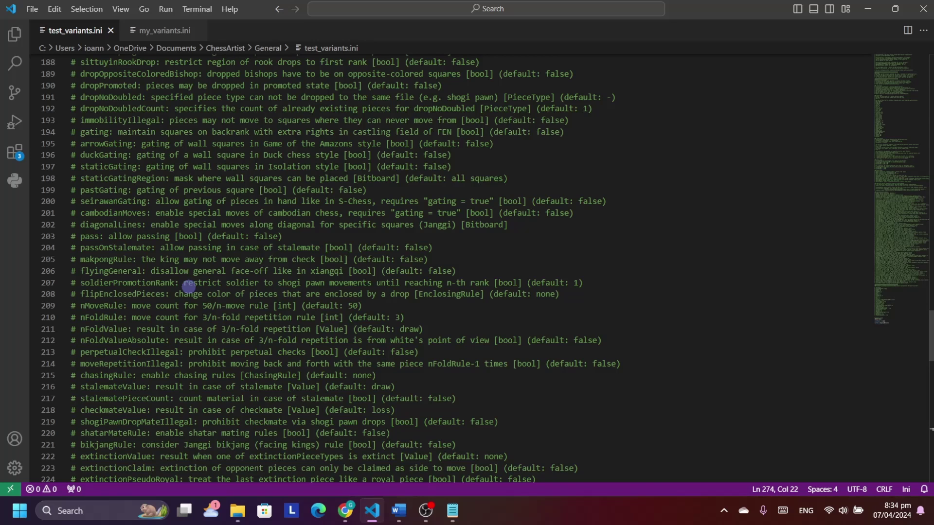
pyautogui.scroll(-20, 189, 287)
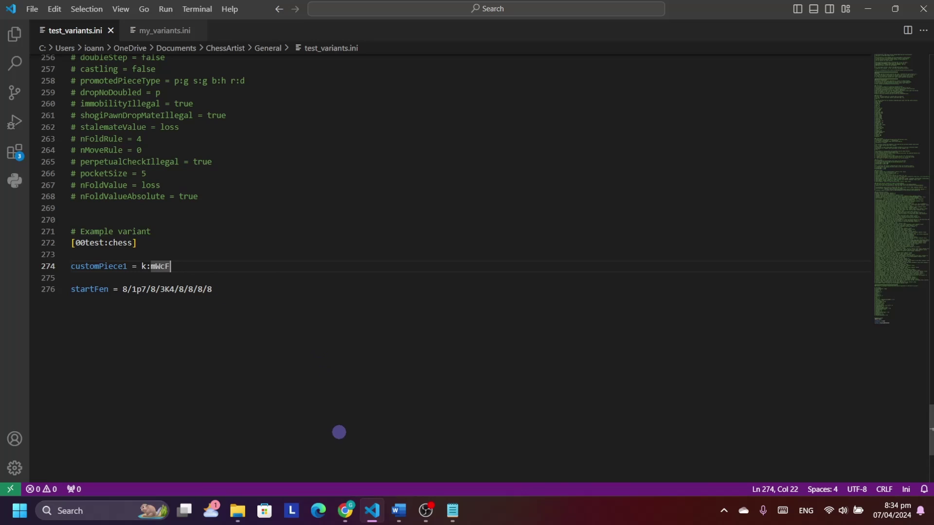
# Step: Switch to the Chess.com custom variants window and examine the board and available pieces in the position editor
pyautogui.moveTo(344, 513)
pyautogui.click(375, 499)
pyautogui.click(345, 510)
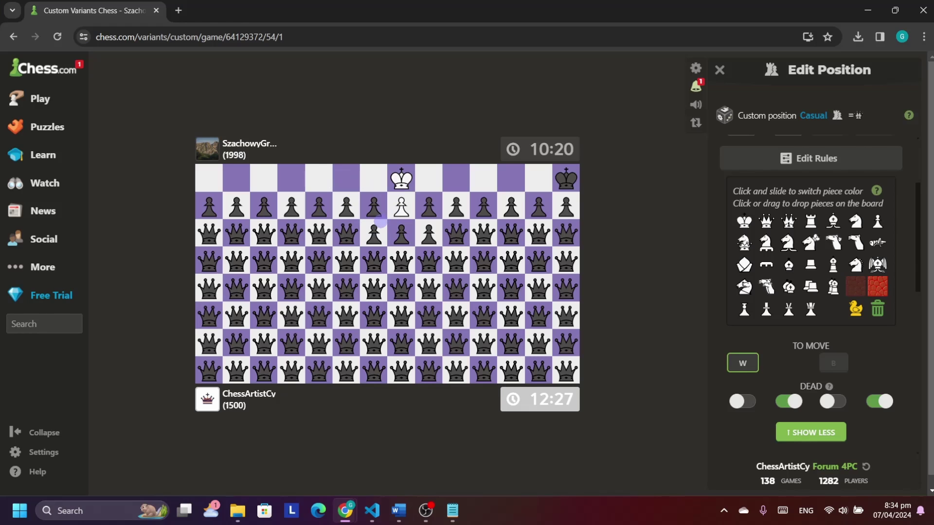
pyautogui.click(259, 42)
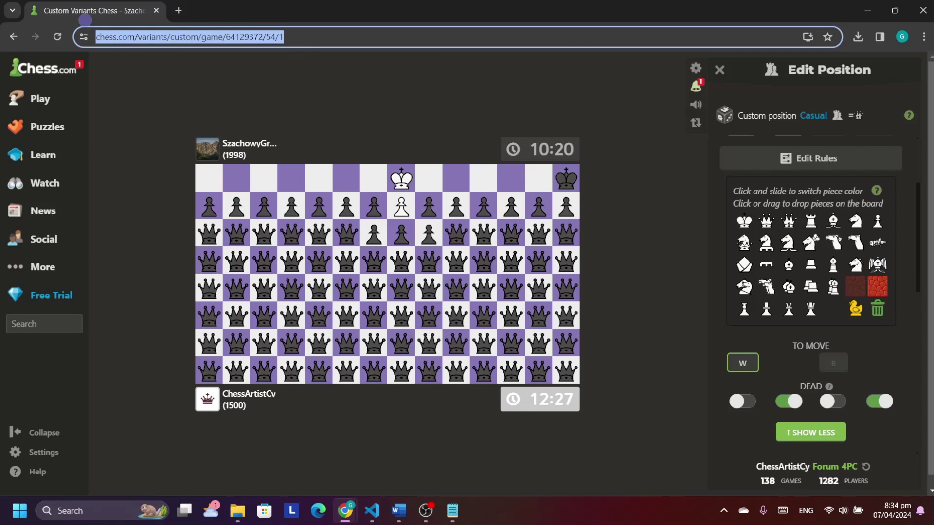
pyautogui.click(202, 88)
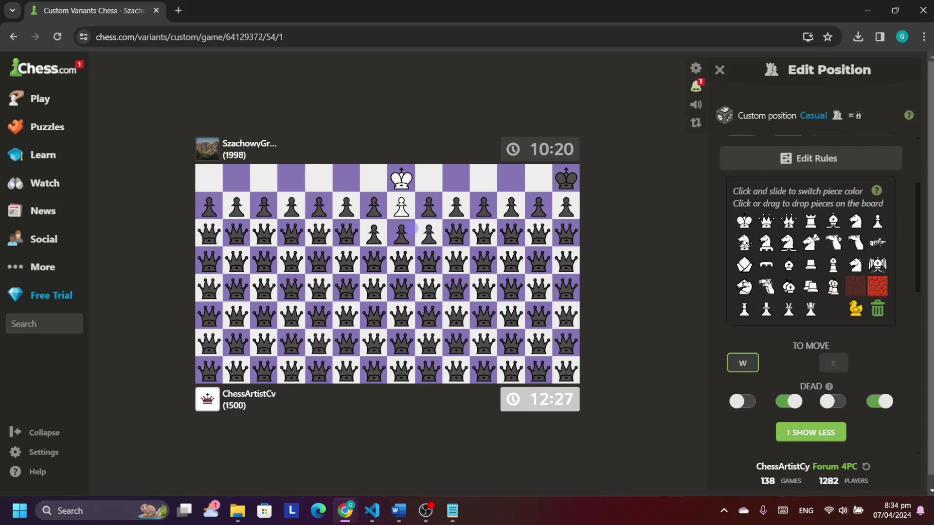
pyautogui.moveTo(346, 206)
pyautogui.mouseDown()
pyautogui.moveTo(343, 189)
pyautogui.moveTo(347, 206)
pyautogui.mouseUp()
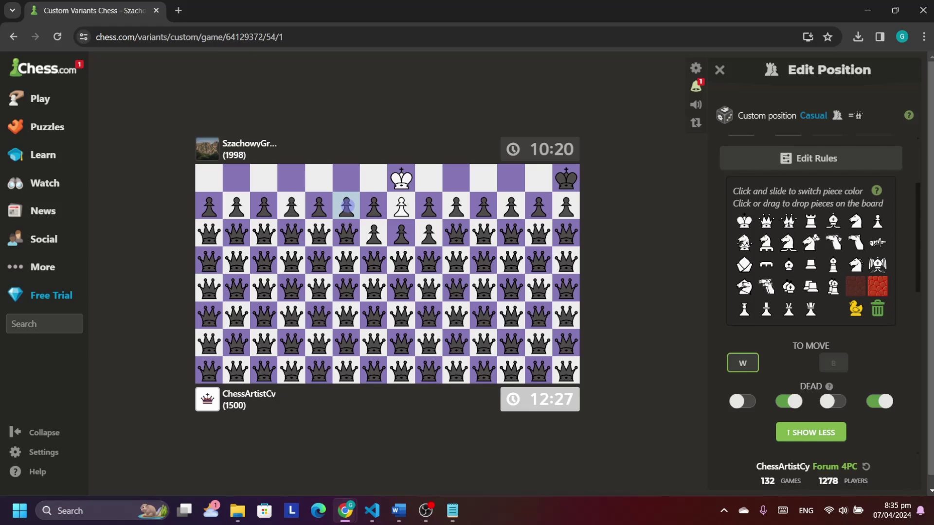